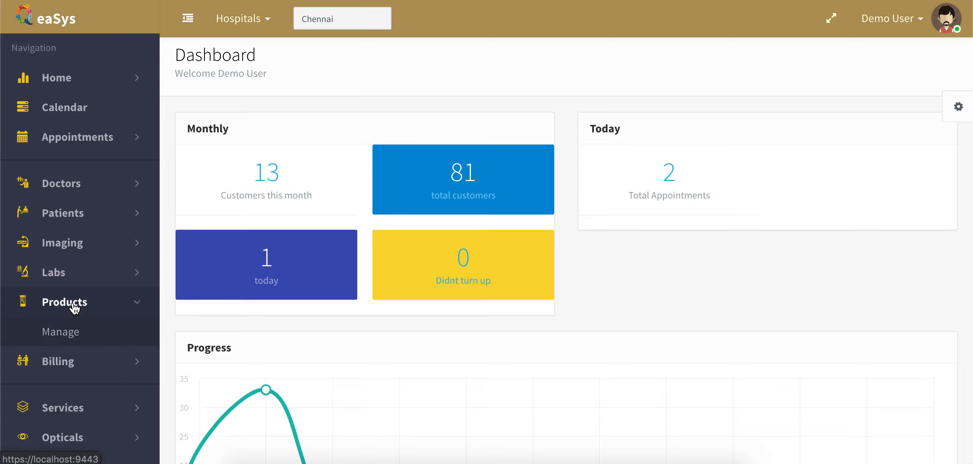
Open Manage Products, expand its search filters and search the global drug catalogue.
click(69, 331)
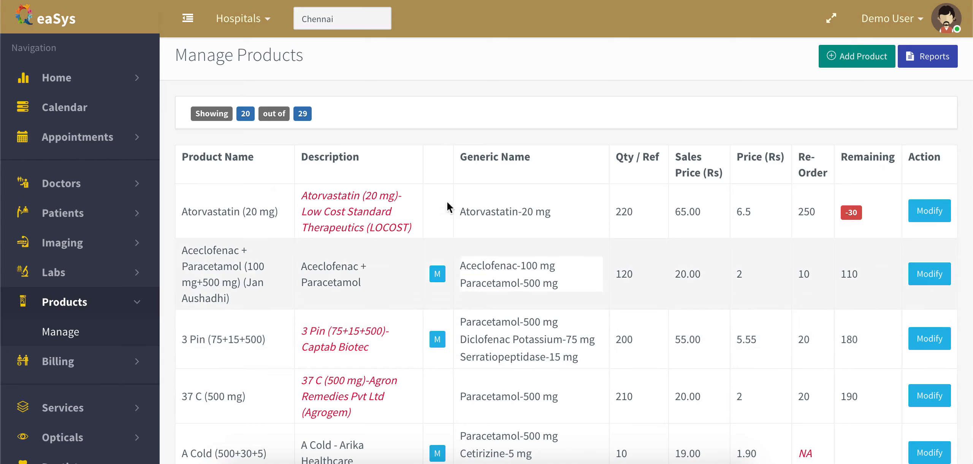
click(513, 112)
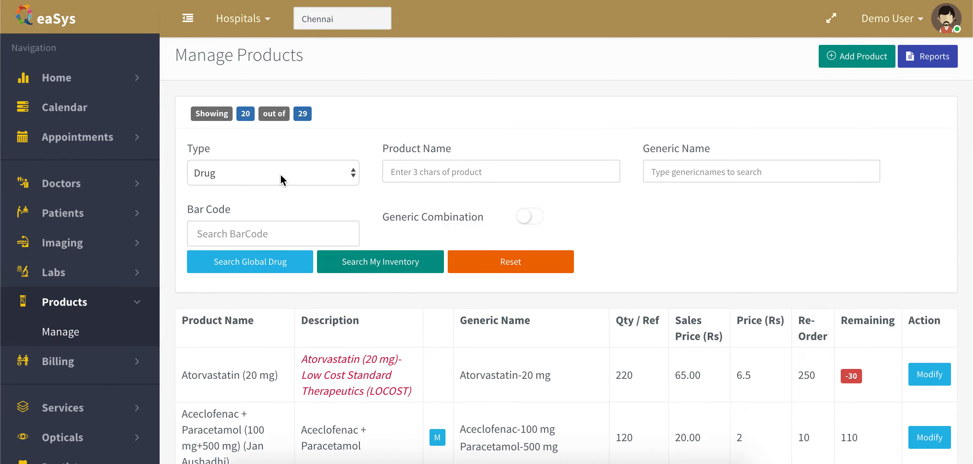
click(273, 267)
Browse the global results, then list only the clinic's own 29 inventory items.
scroll(646, 281, down, 1)
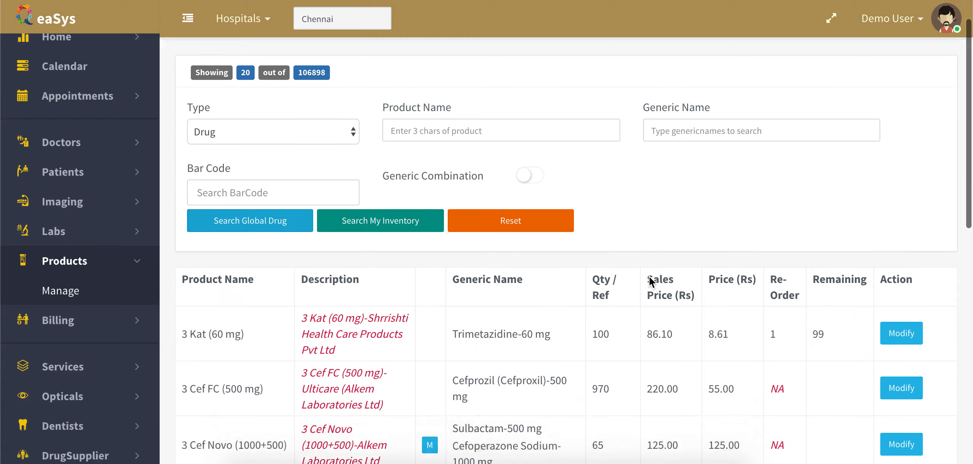
scroll(649, 277, down, 7)
scroll(650, 228, up, 8)
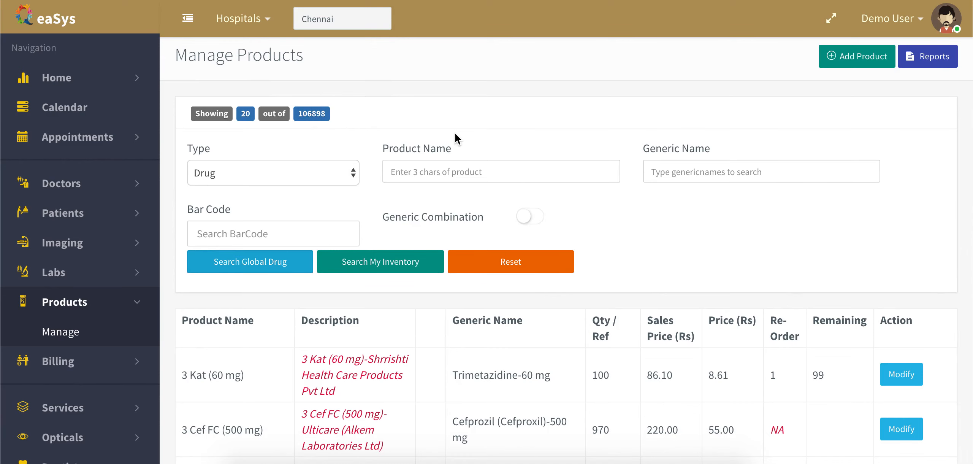
scroll(718, 253, down, 5)
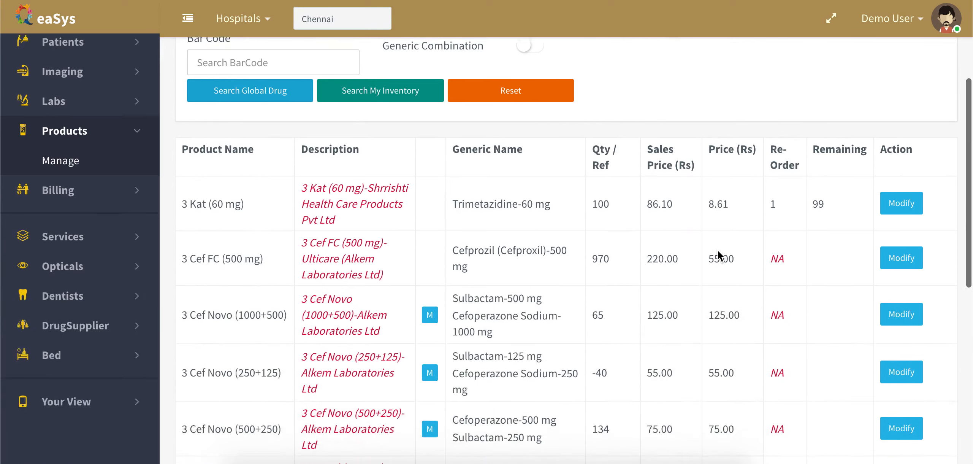
scroll(718, 255, down, 5)
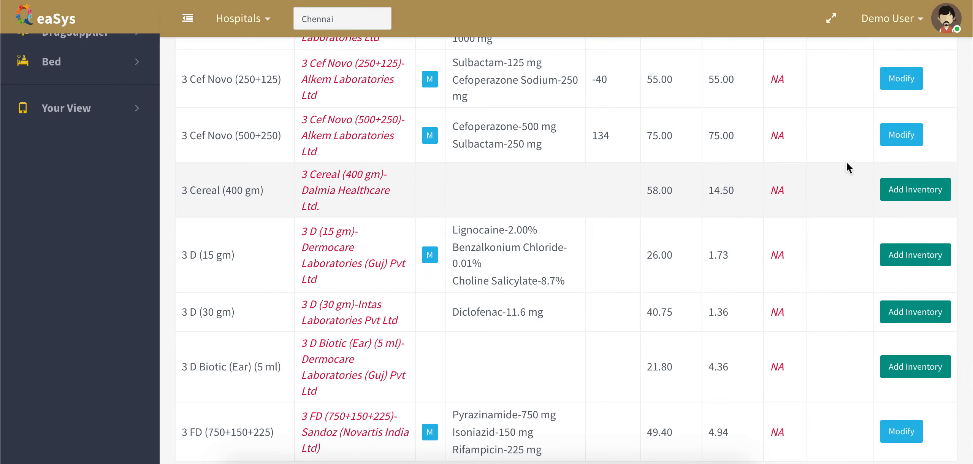
scroll(830, 212, up, 10)
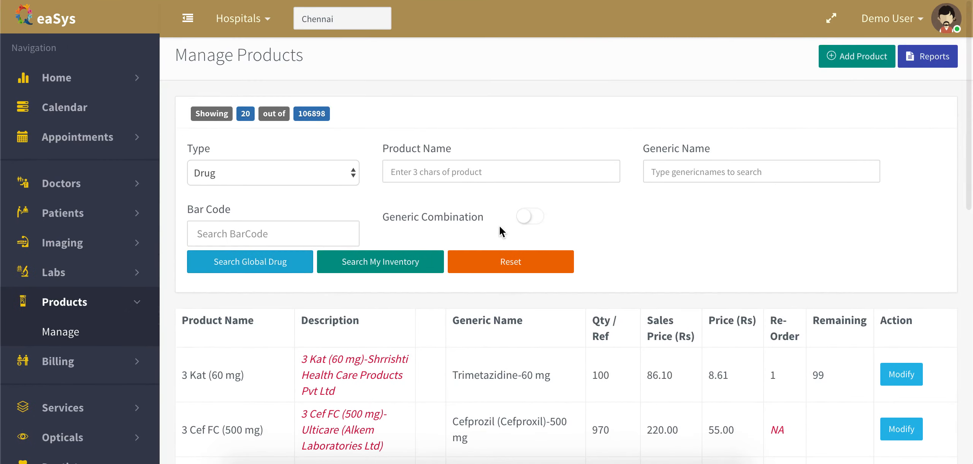
click(364, 262)
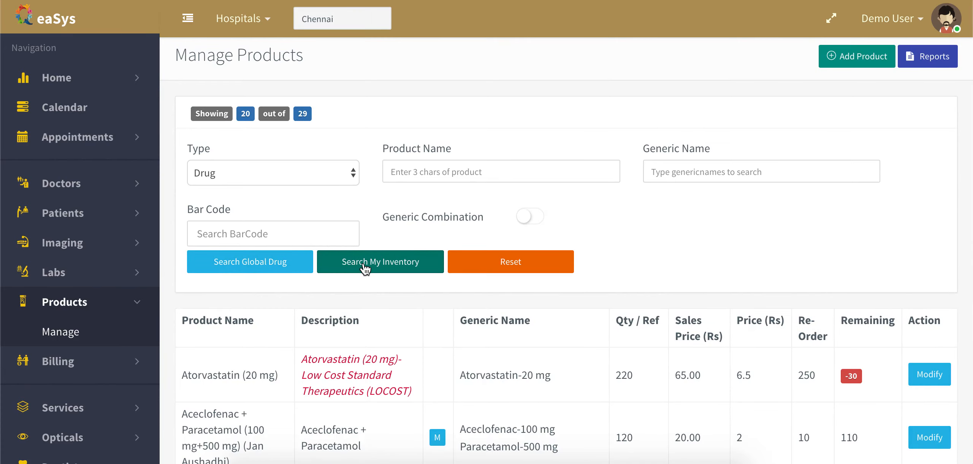
Search Atorvastatin (10 mg) globally, then in own inventory, where nothing matches.
click(434, 175)
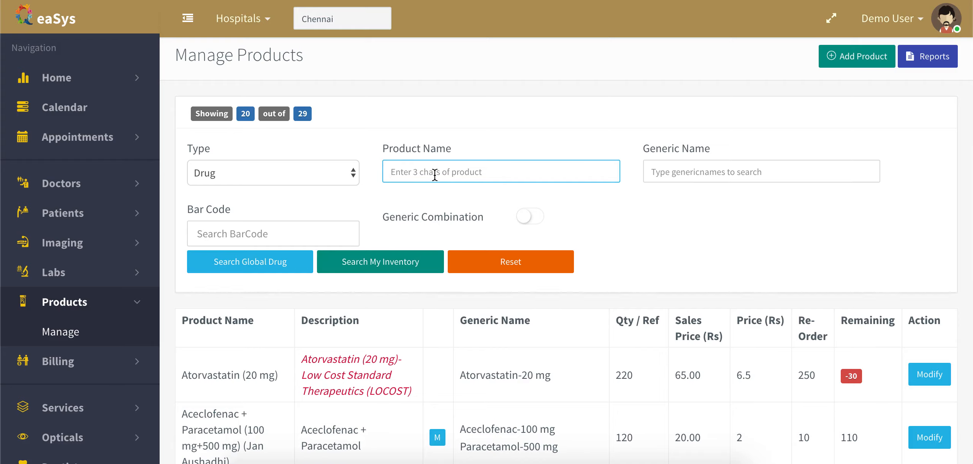
text(Atorvasta)
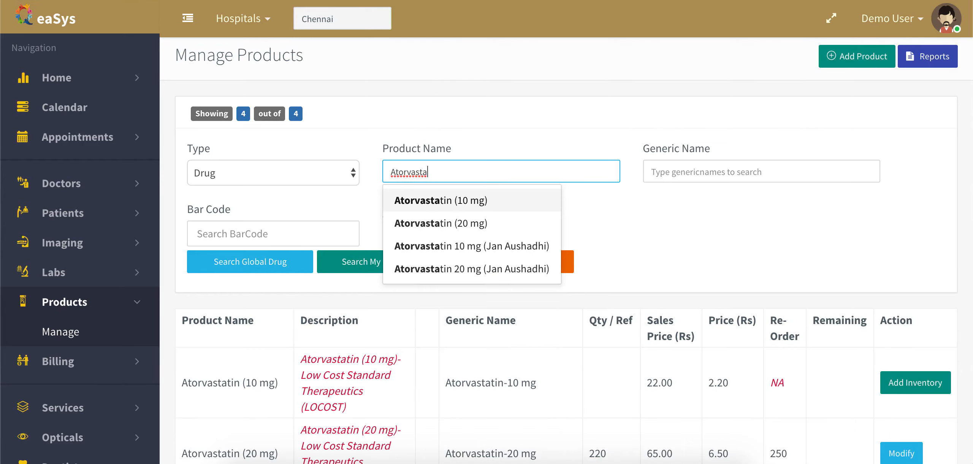
click(451, 201)
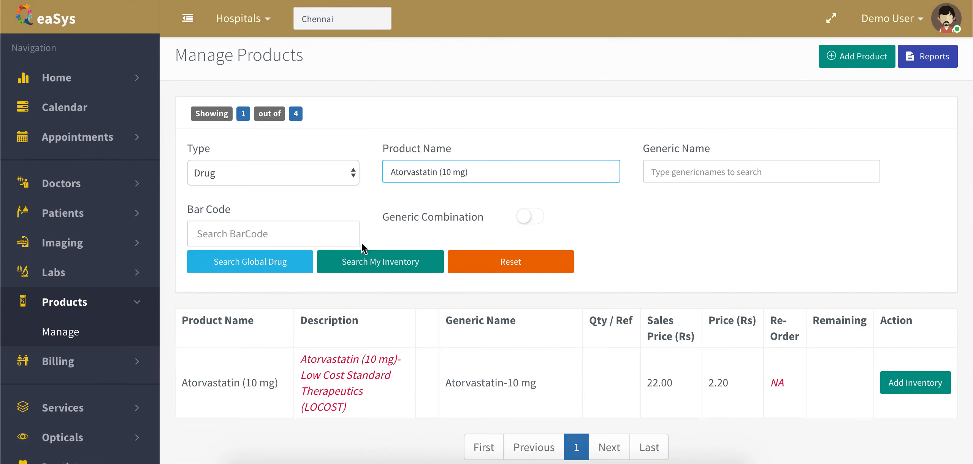
click(278, 264)
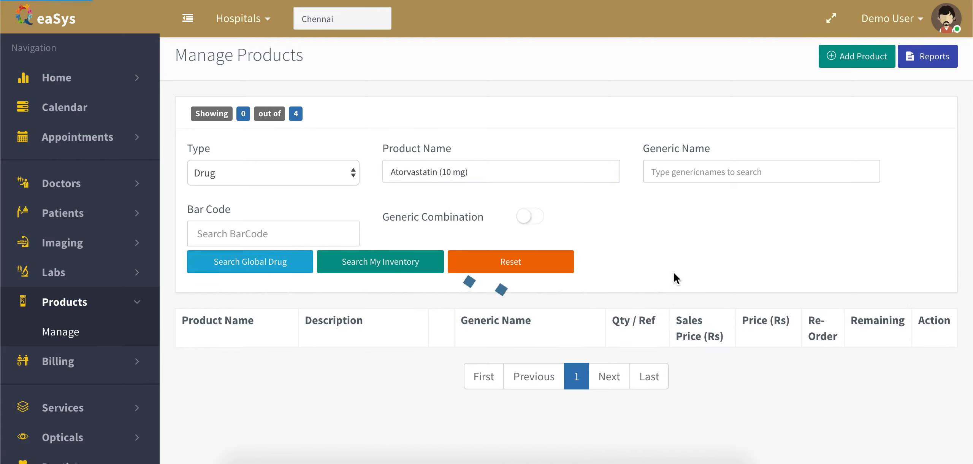
scroll(677, 278, down, 3)
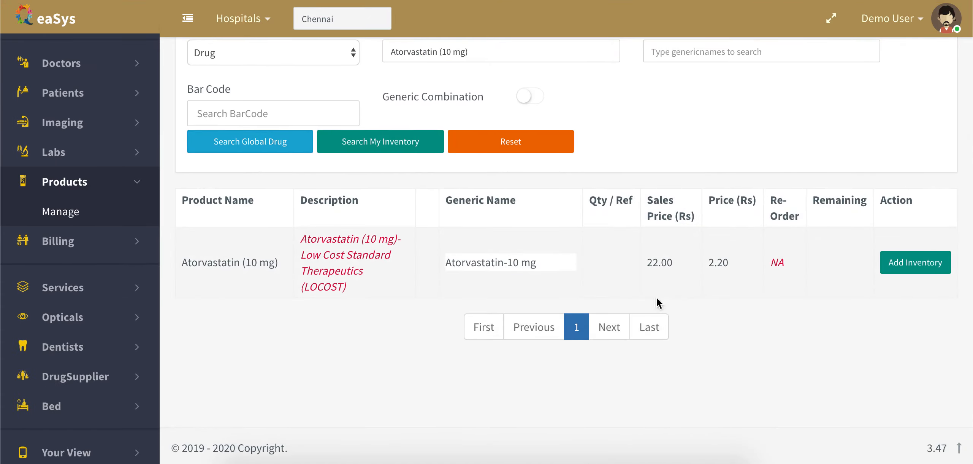
click(397, 145)
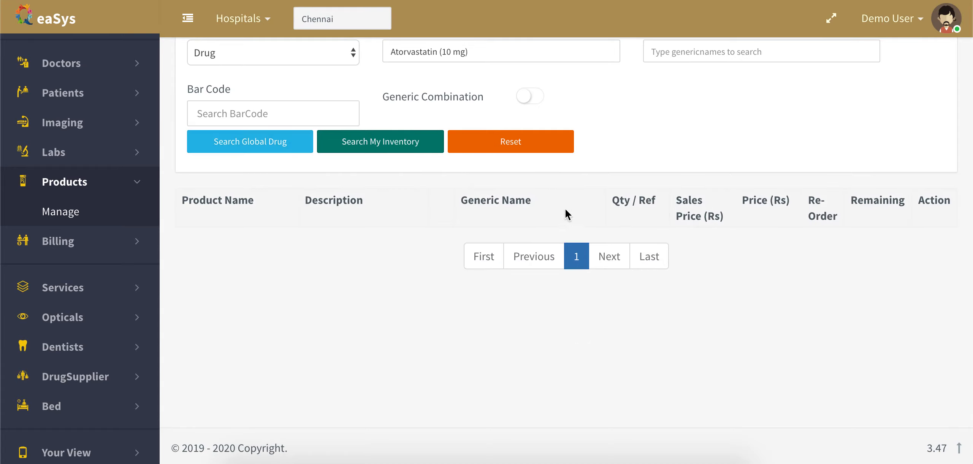
scroll(599, 139, up, 3)
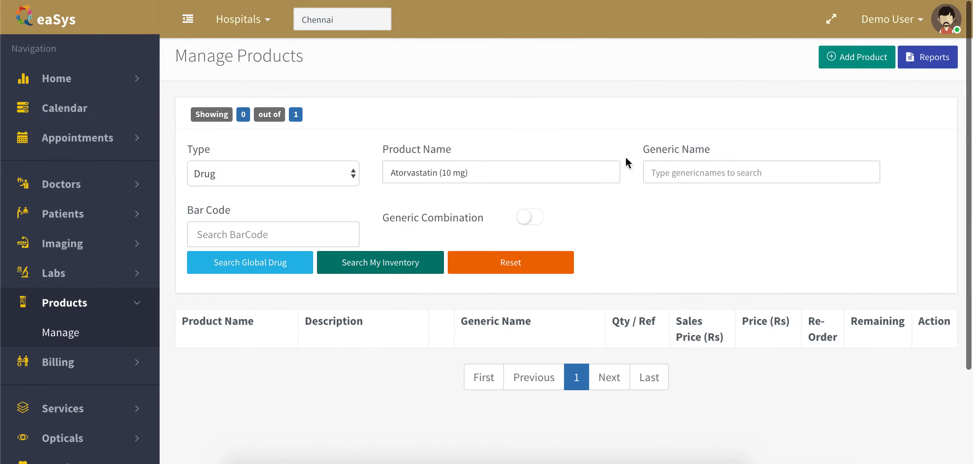
Clear the Product Name filter and move to Generic Name.
click(504, 168)
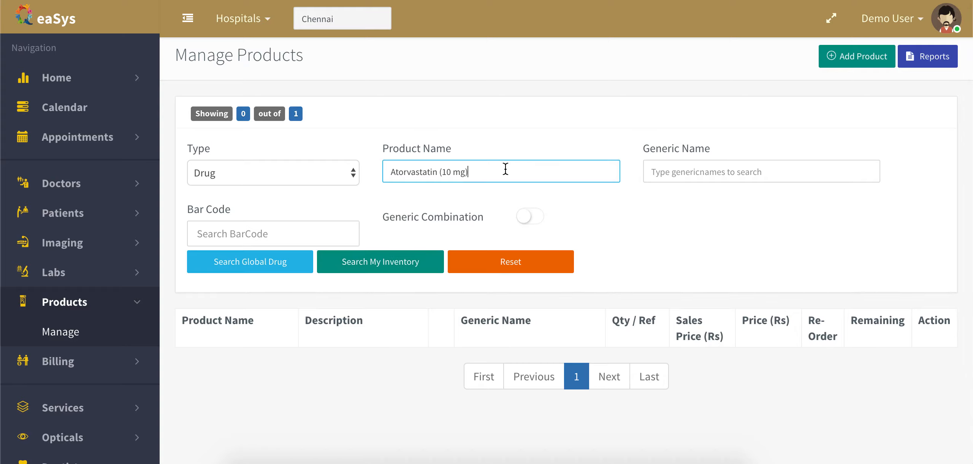
key(ctrl+a)
key(BackSpace)
key(Tab)
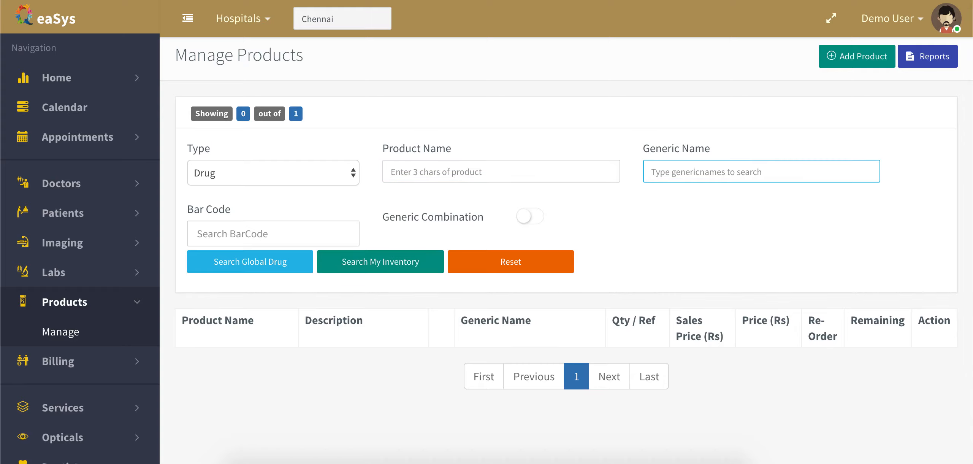
Search generic Atorvastatin-40 mg: none in own inventory, Lipicure (40 mg) at Rs 347.25 globally.
text(Ator)
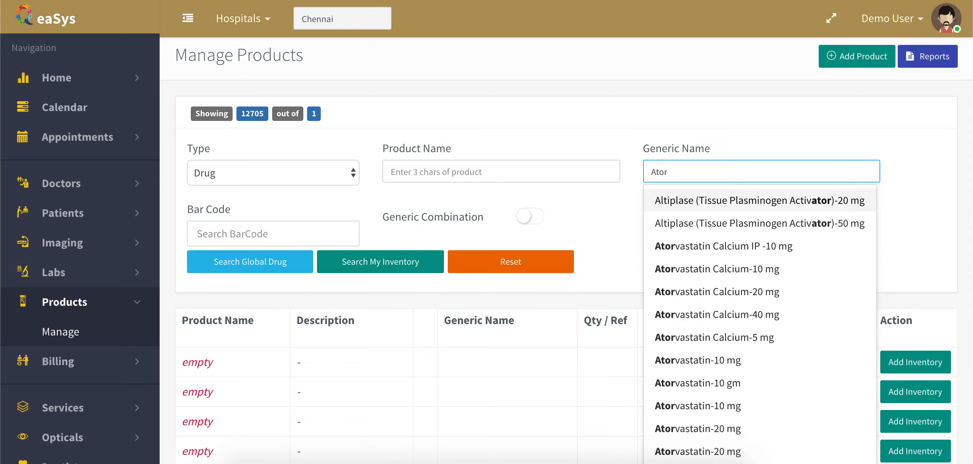
text(va)
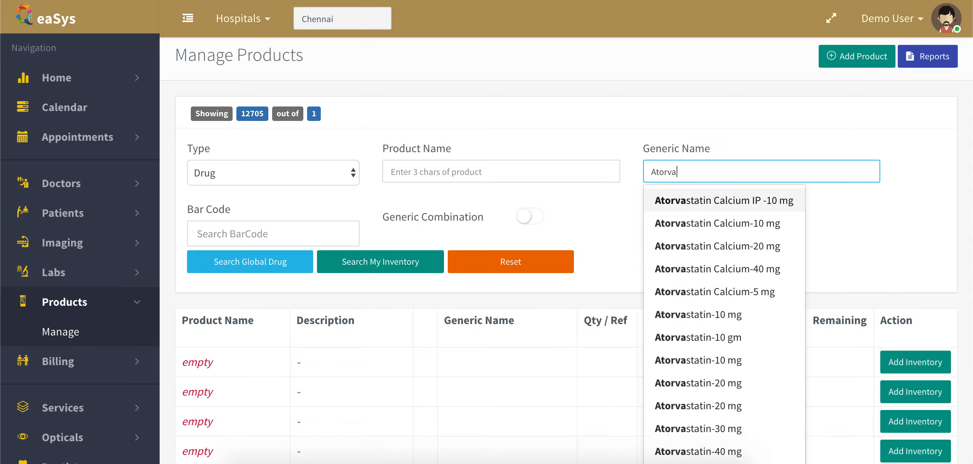
scroll(723, 319, down, 4)
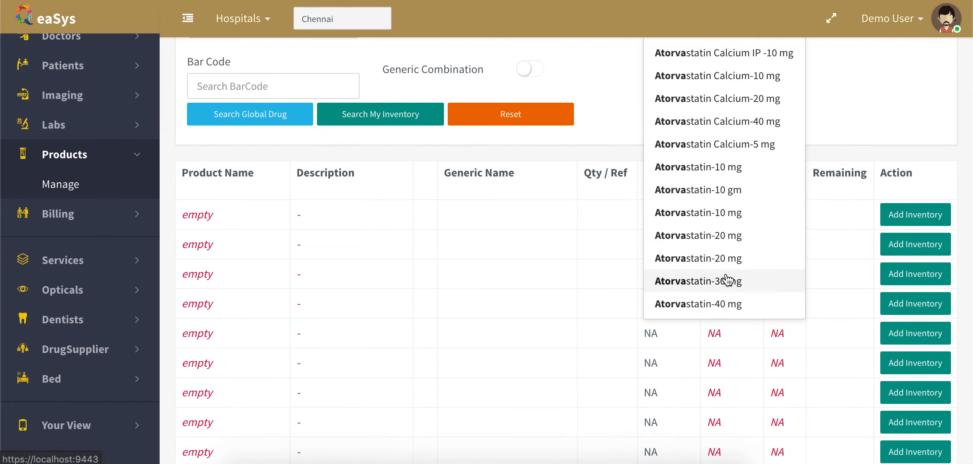
click(727, 306)
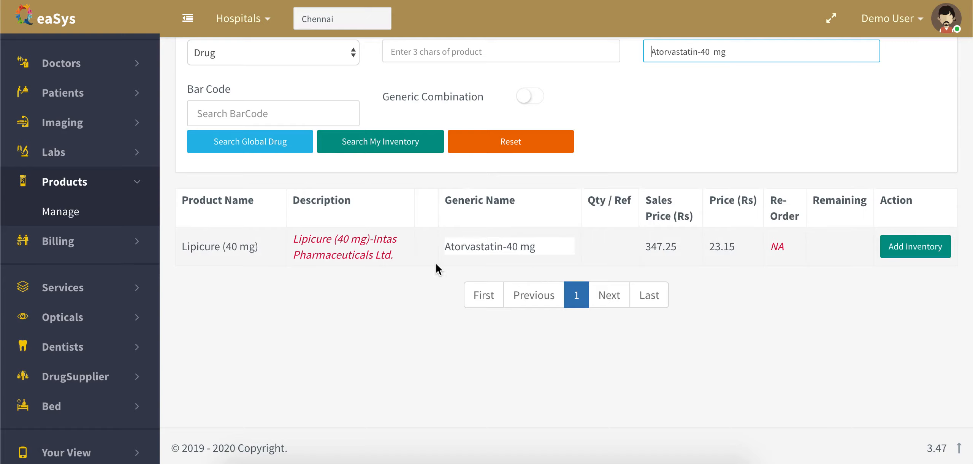
scroll(555, 233, up, 1)
scroll(556, 233, up, 1)
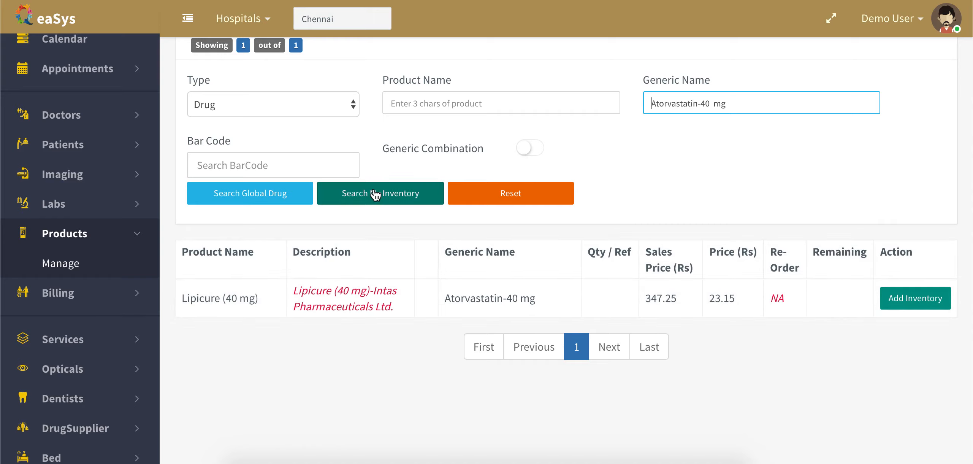
click(386, 197)
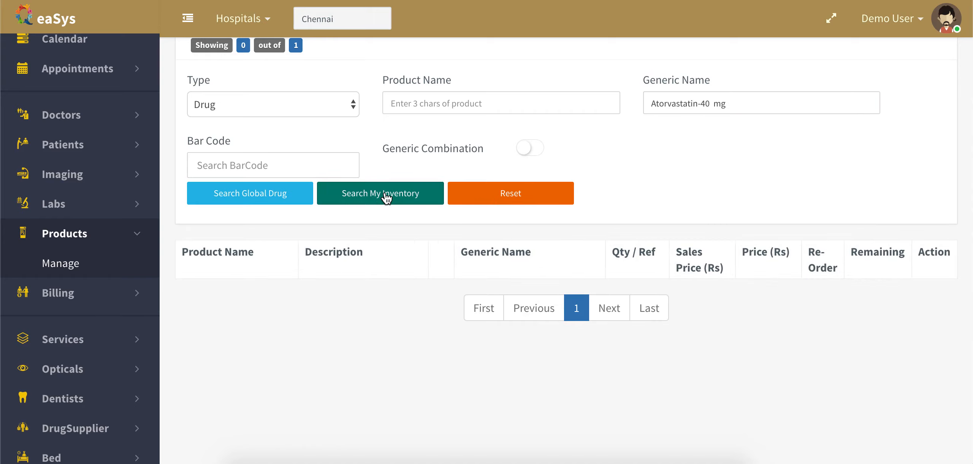
click(257, 193)
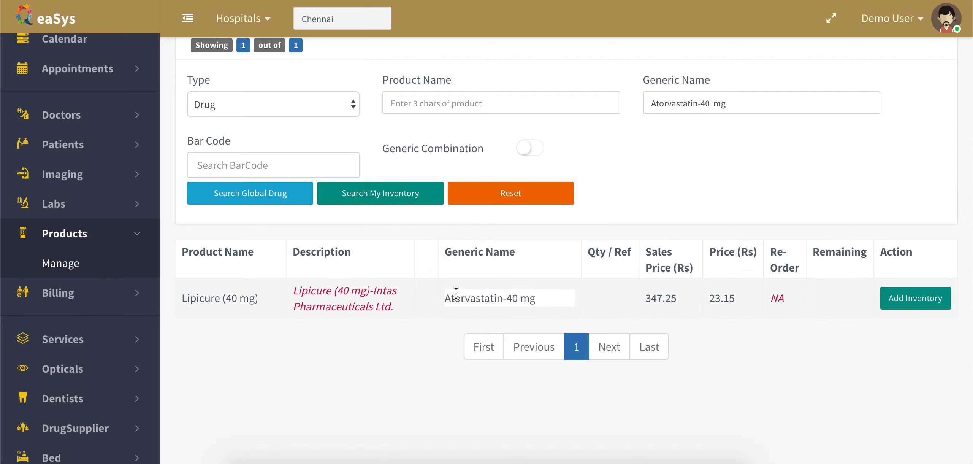
click(716, 106)
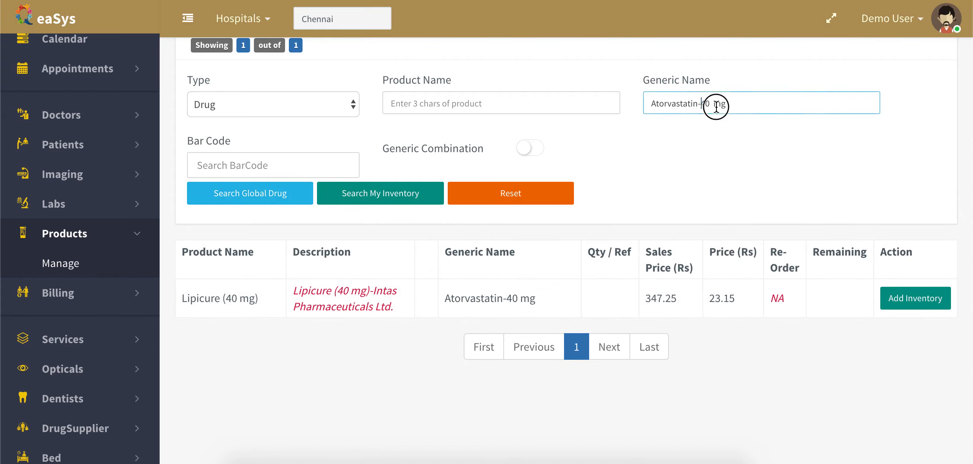
Change the generic filter to Atorvastatin-500 mg, leaving only Aziblue (500 mg) at Rs 62.70.
shift+click(823, 108)
key(BackSpace)
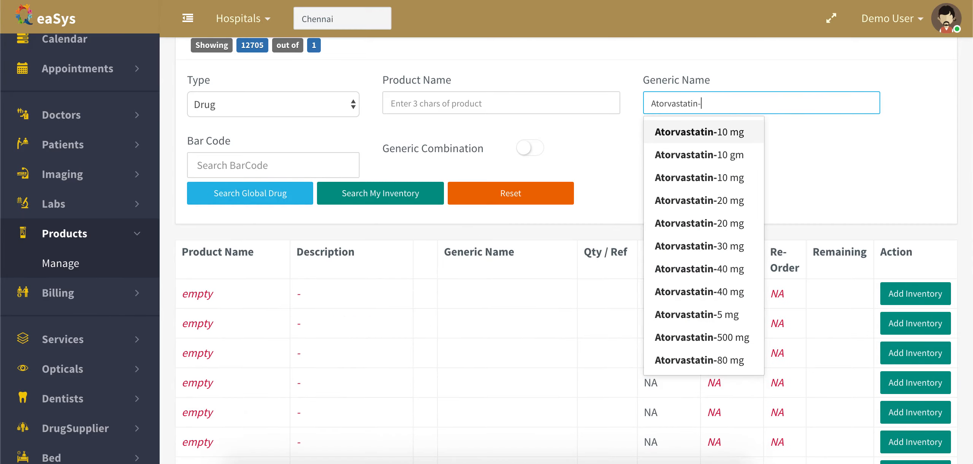
click(711, 132)
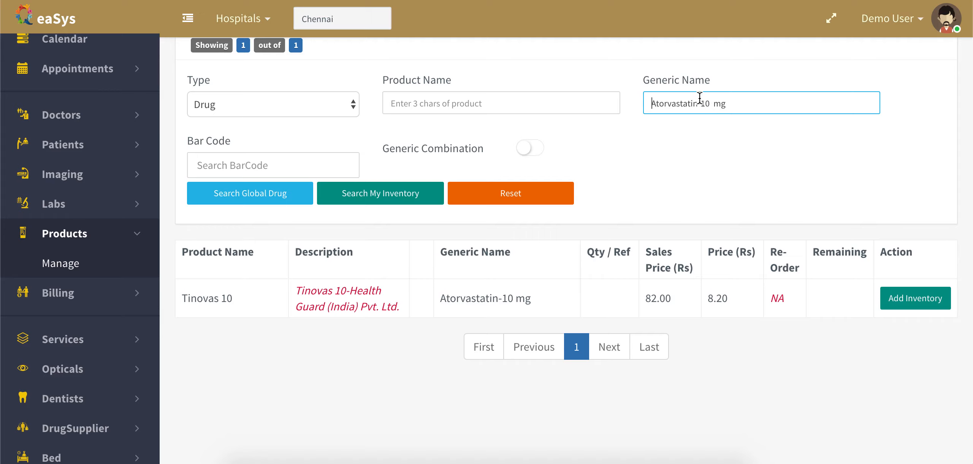
key(BackSpace)
key(BackSpace)
key(BackSpace)
key(BackSpace)
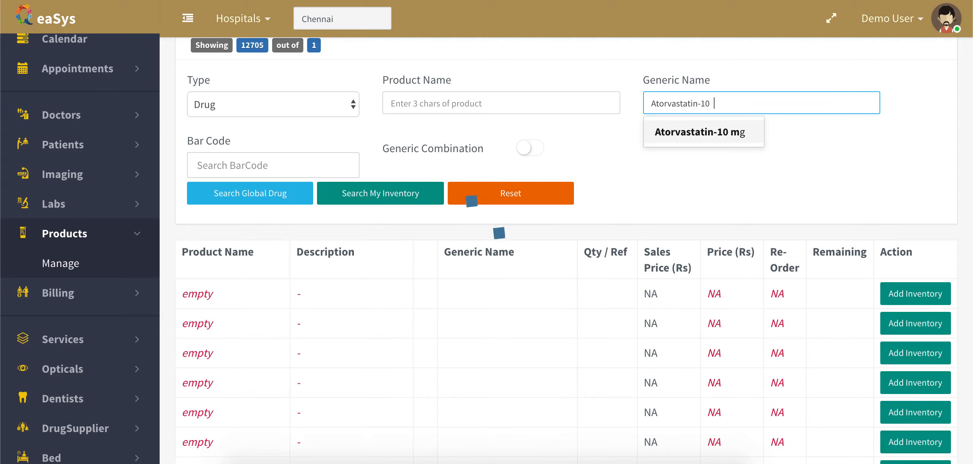
key(BackSpace)
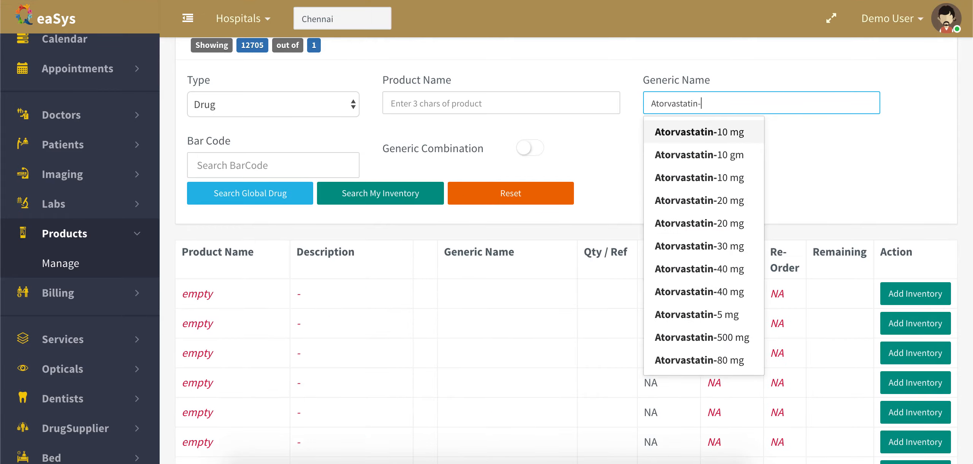
click(709, 339)
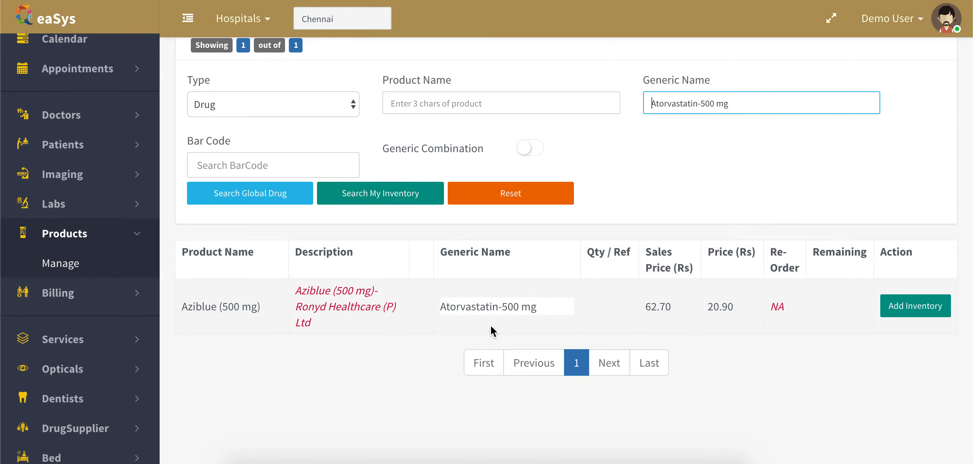
click(303, 105)
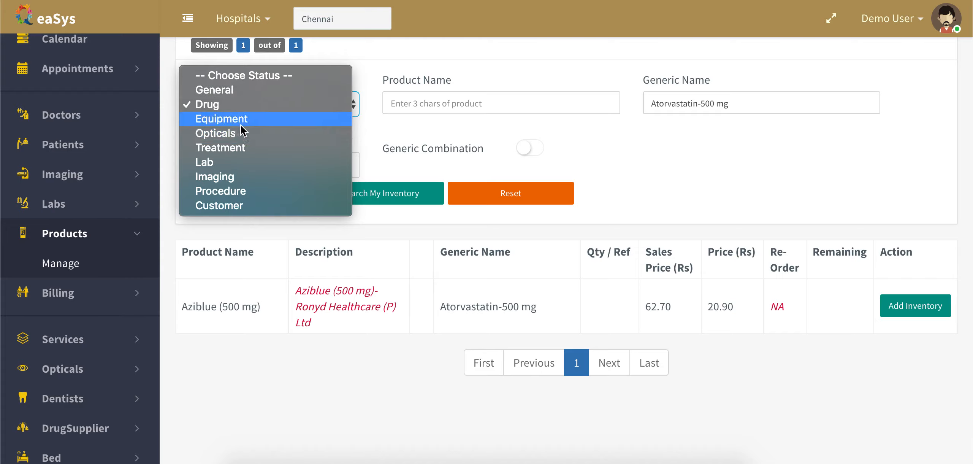
Clear the generic filter and list own-inventory products of type Treatment.
click(237, 151)
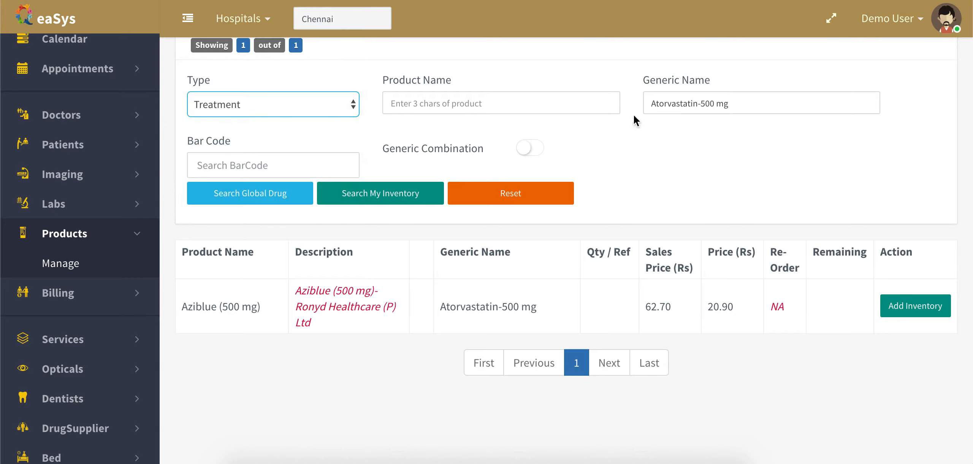
click(676, 108)
key(ctrl+a)
key(BackSpace)
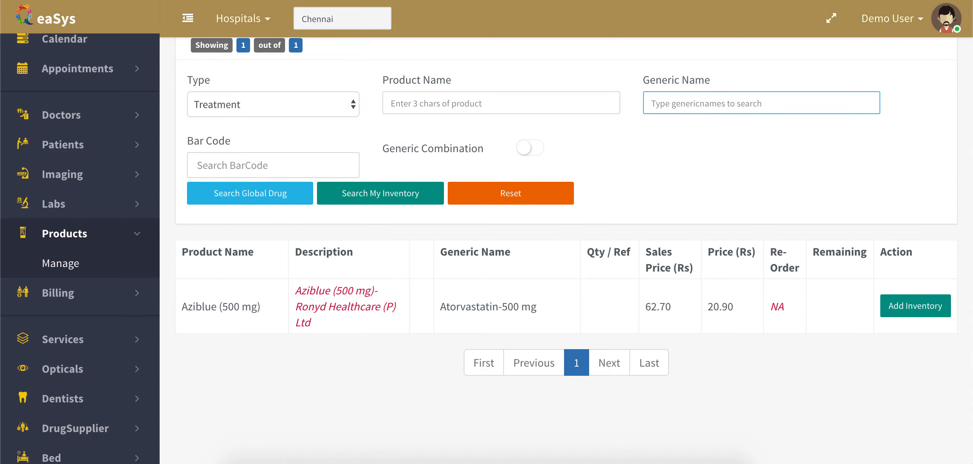
click(358, 202)
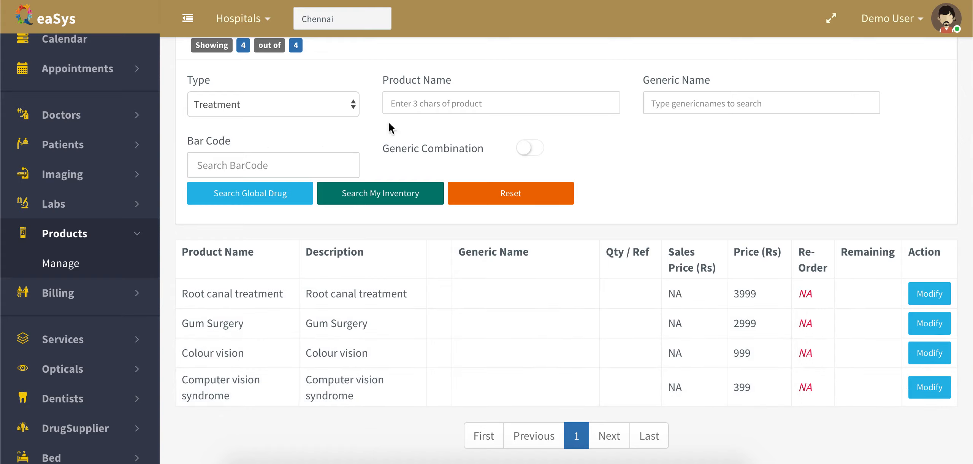
List own-inventory products of type Lab.
click(268, 110)
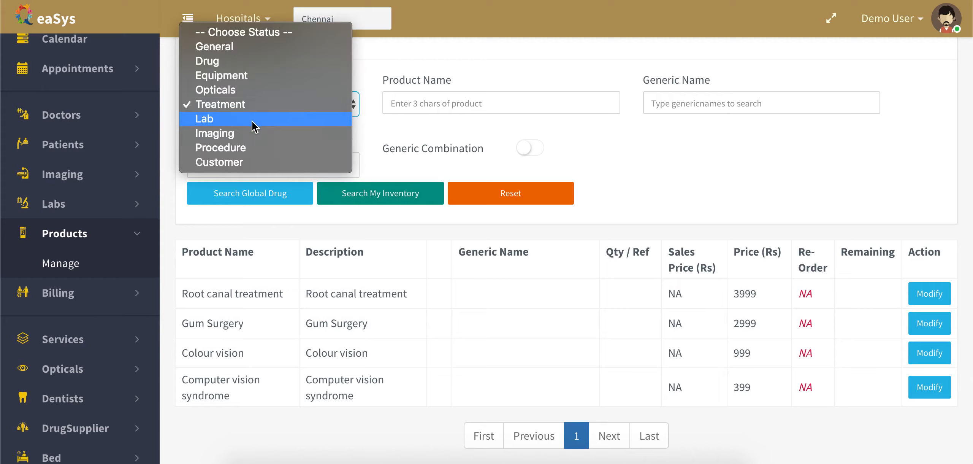
click(253, 122)
click(380, 194)
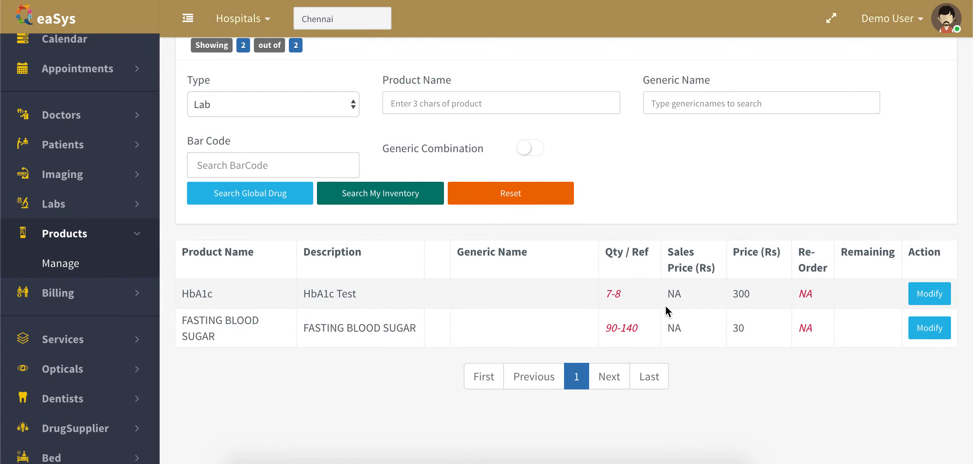
List own-inventory Imaging products, six items from MRI Scan to MRI Scan1.
click(244, 112)
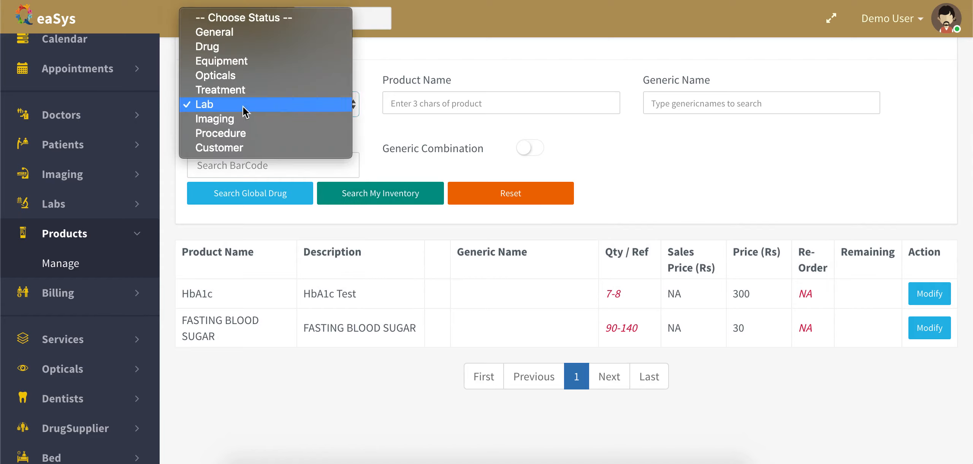
click(243, 119)
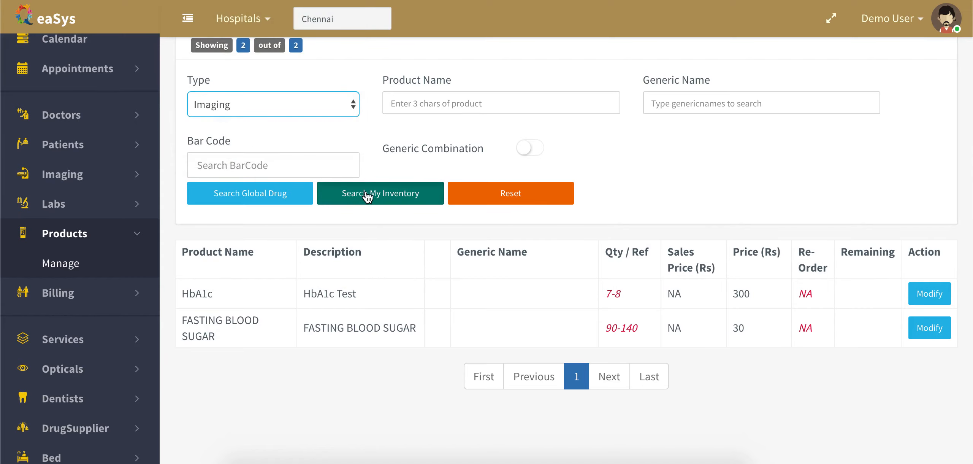
click(367, 194)
scroll(540, 379, down, 3)
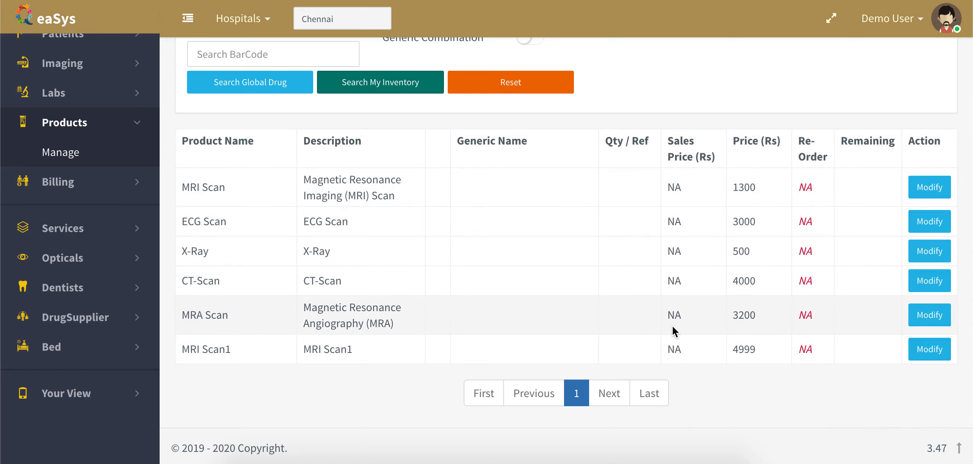
scroll(673, 328, up, 5)
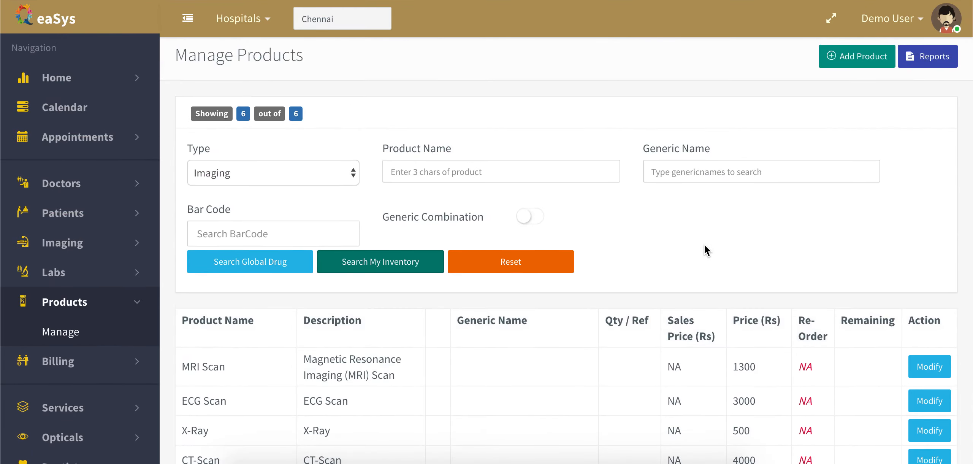
Start a new product, trying types General and Drug and viewing the unit list.
click(857, 56)
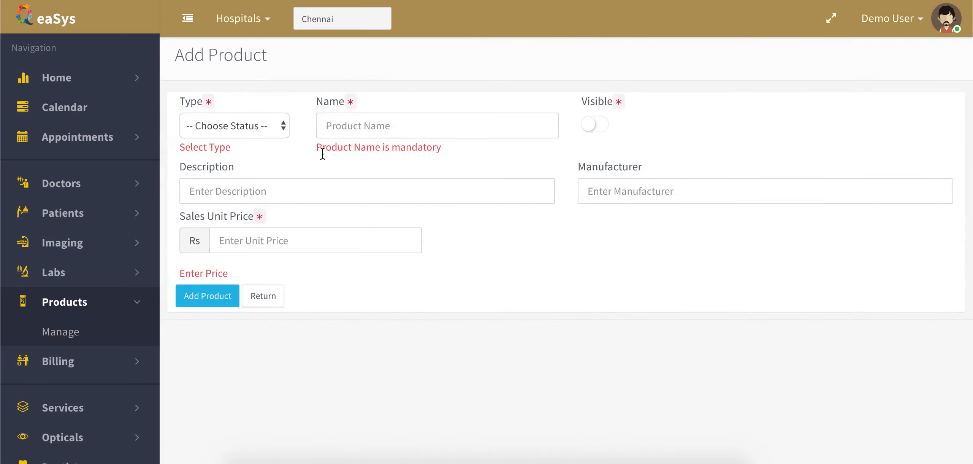
click(250, 126)
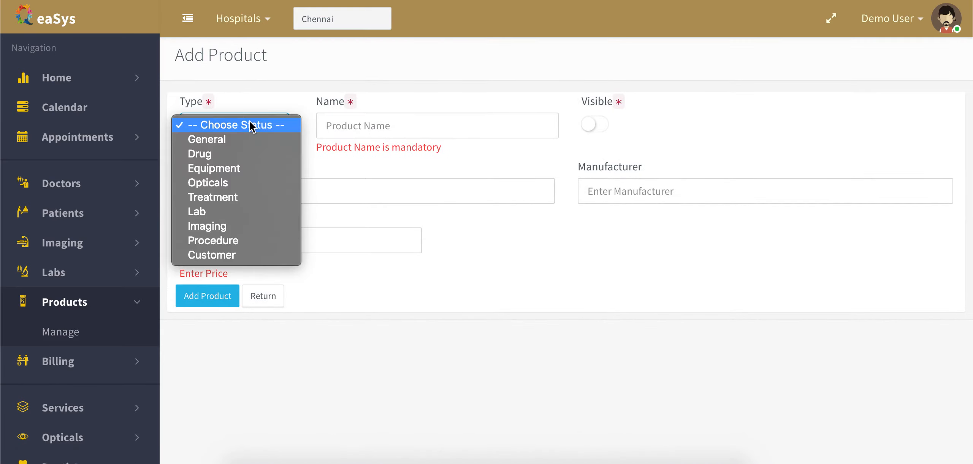
click(238, 140)
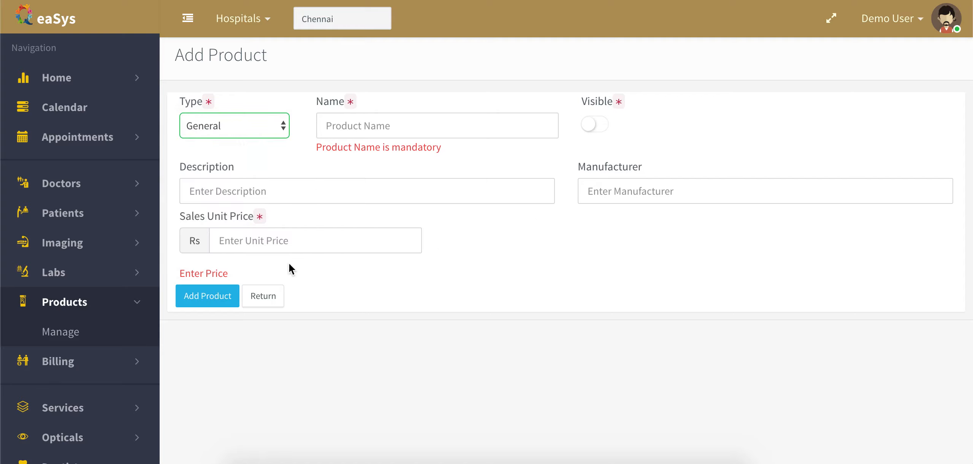
click(243, 127)
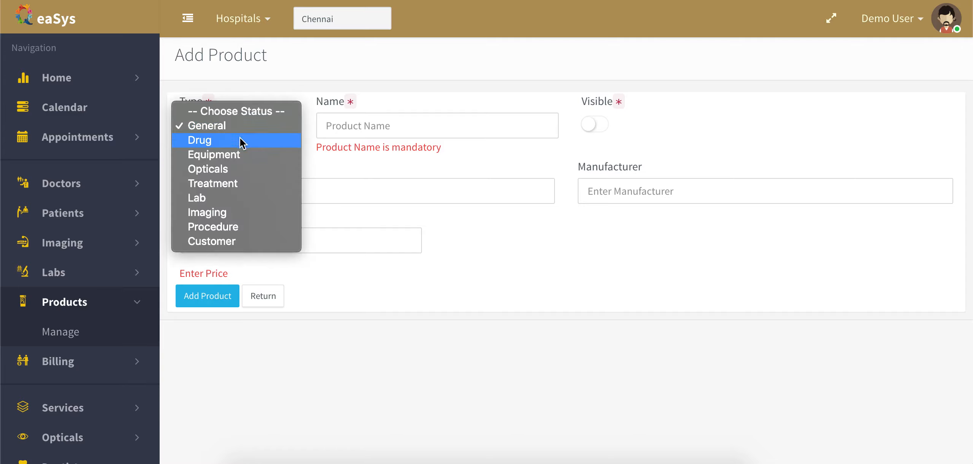
click(238, 140)
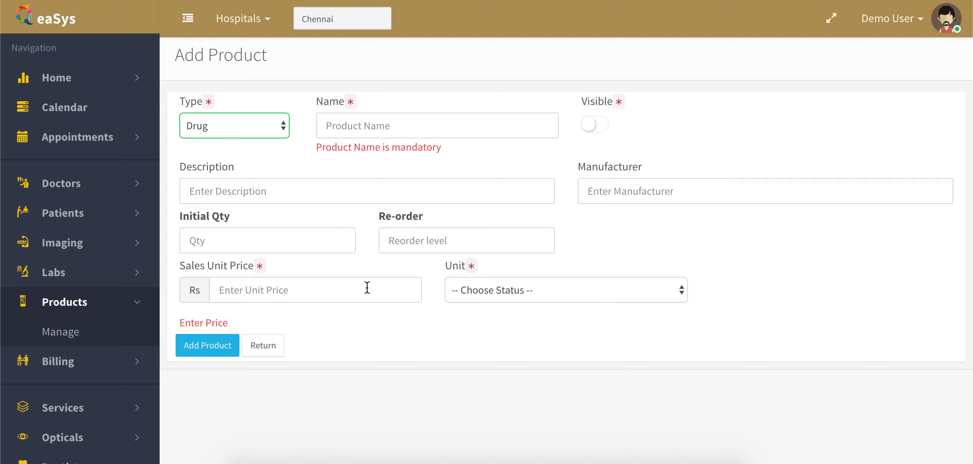
click(503, 292)
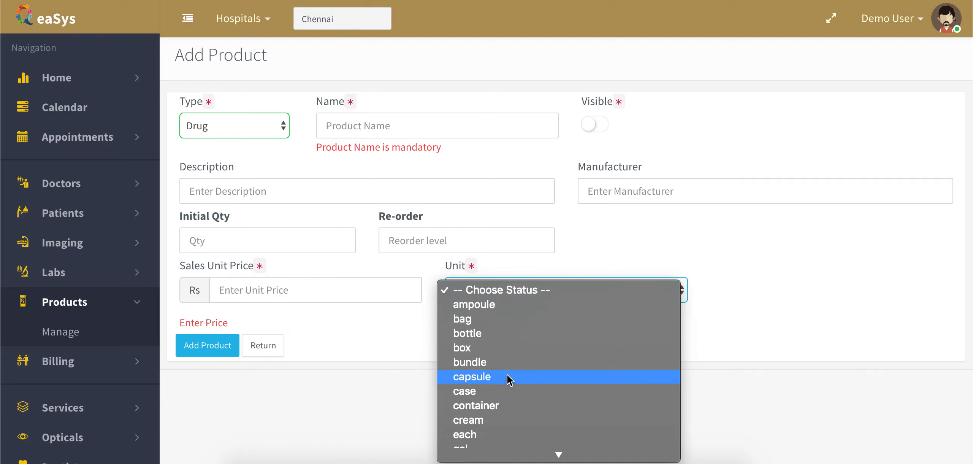
click(766, 299)
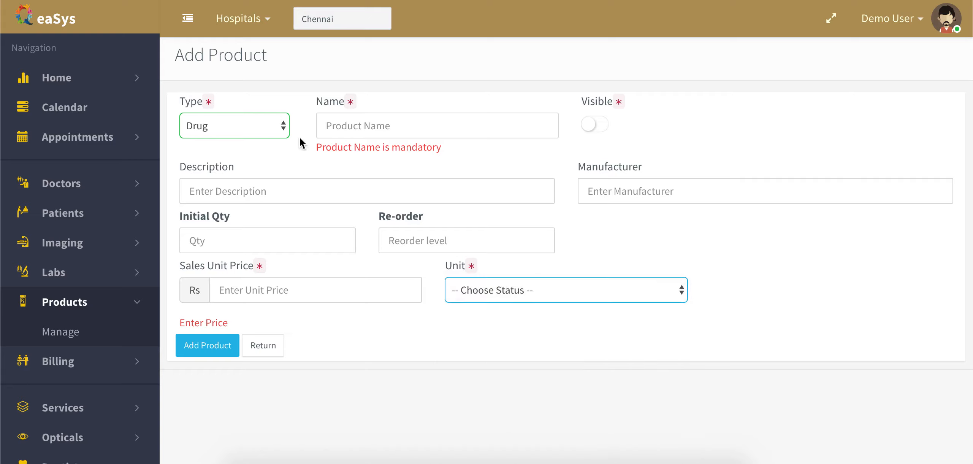
Switch the new product's type to Opticals, then to Lab.
click(245, 129)
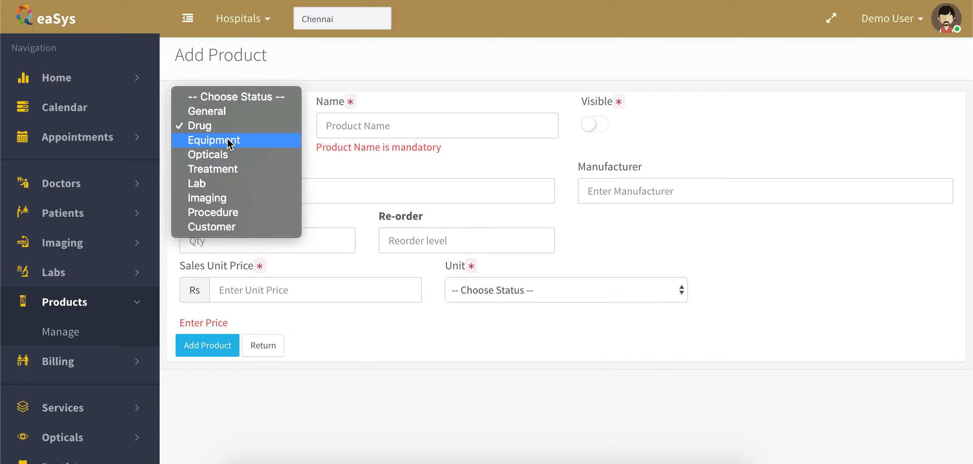
click(219, 155)
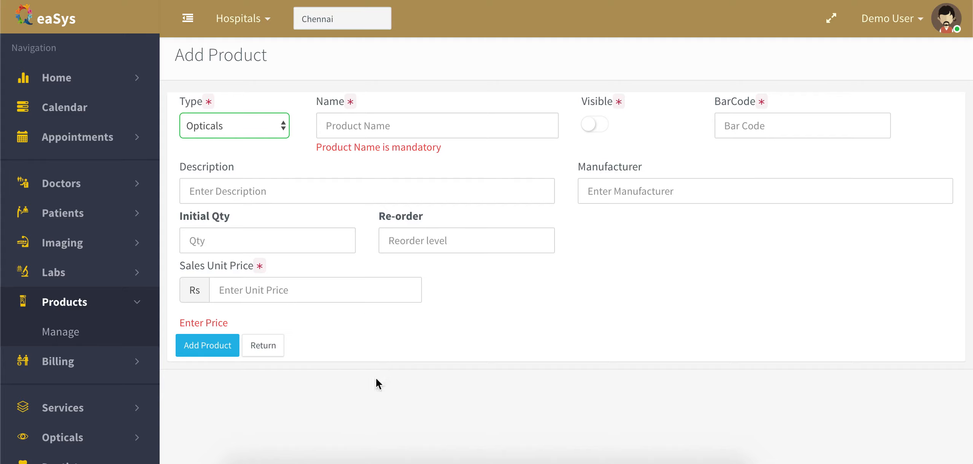
click(254, 125)
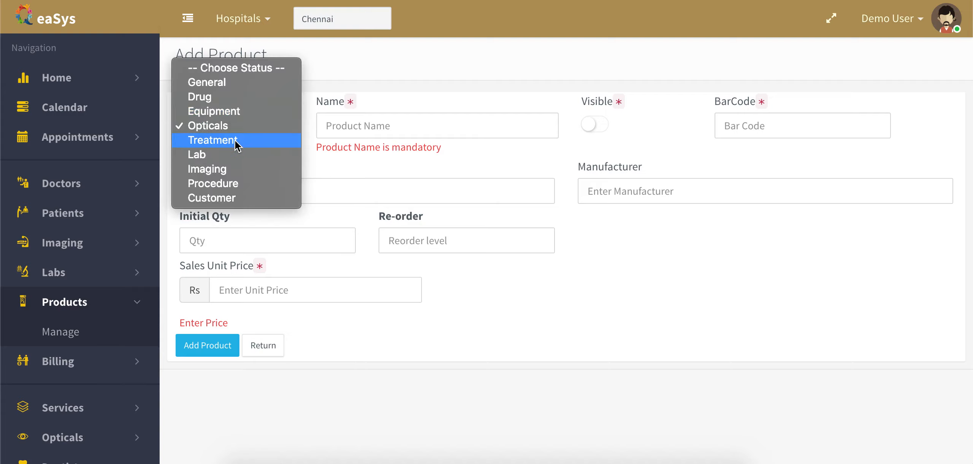
click(224, 155)
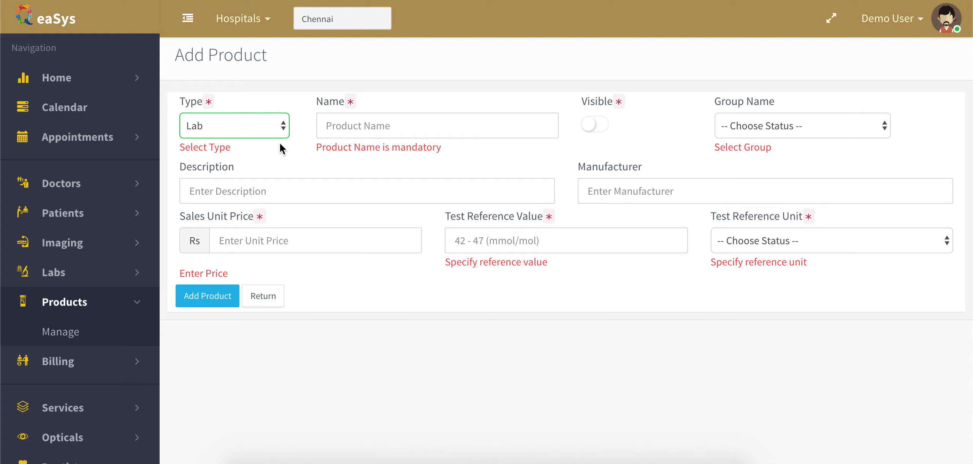
Try types Procedure and Treatment, view sub types, then return without saving.
click(256, 126)
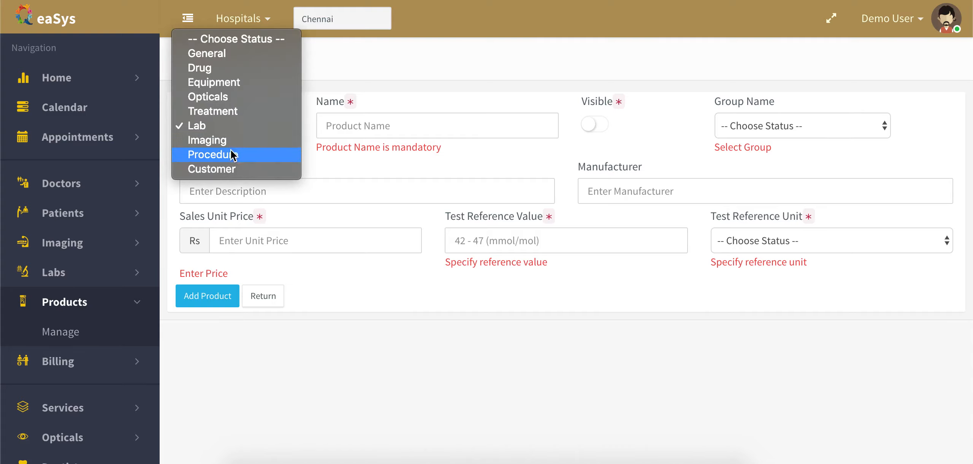
click(233, 155)
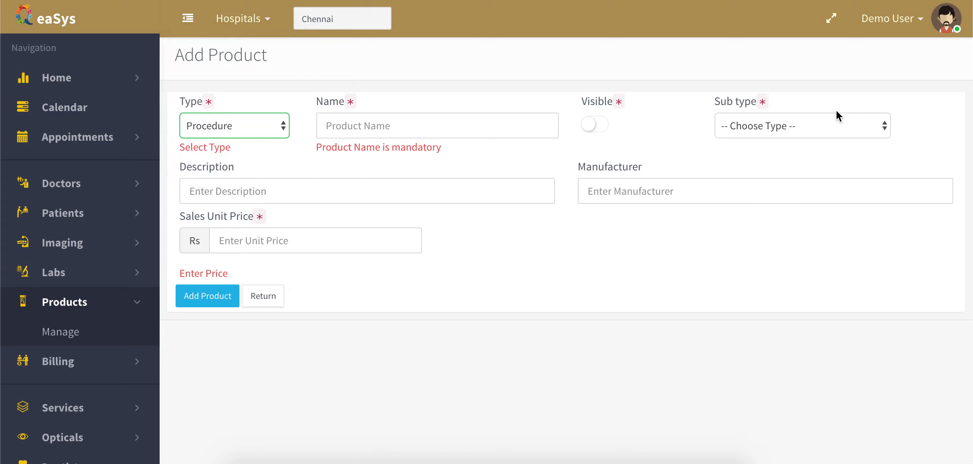
click(266, 125)
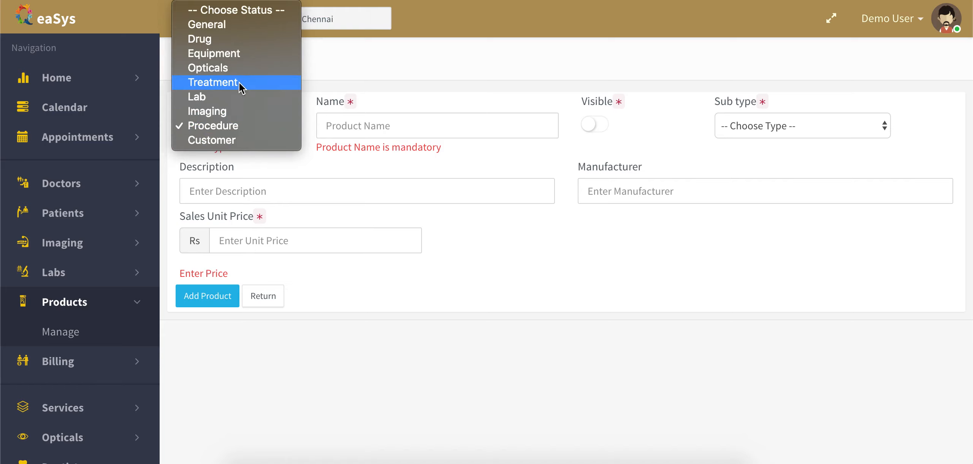
click(685, 121)
click(800, 129)
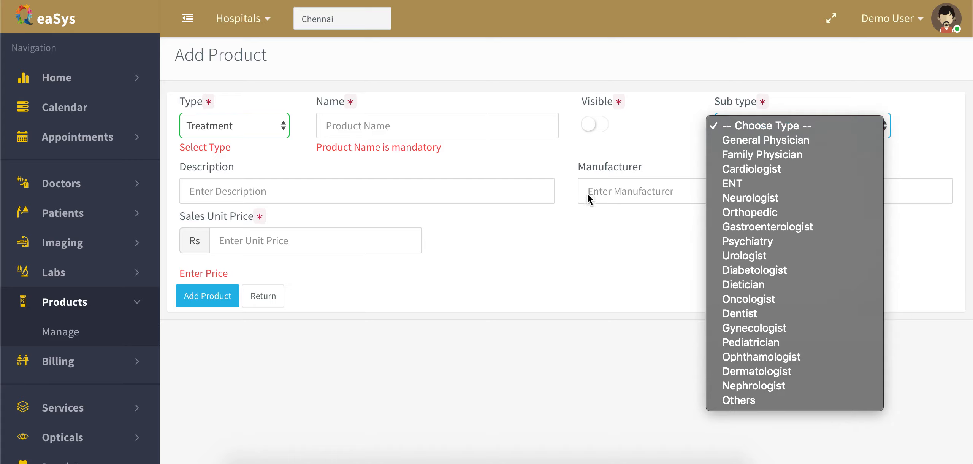
click(271, 301)
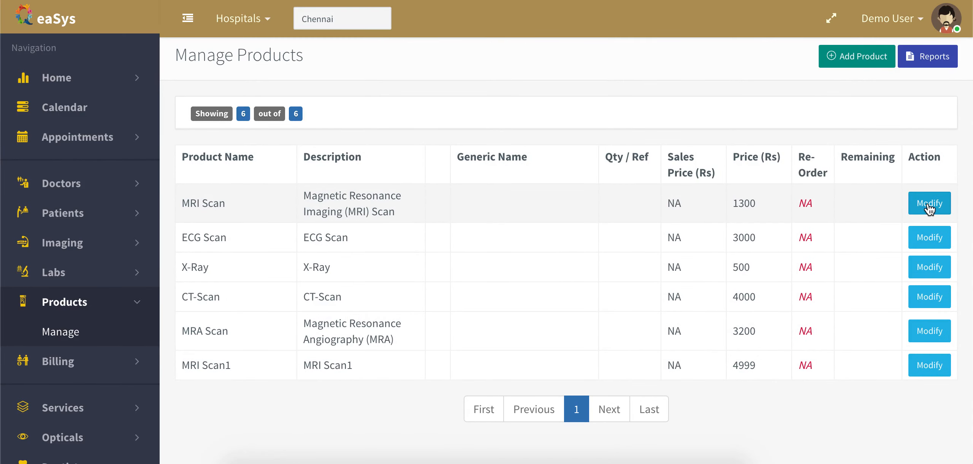
Filter to drugs, select Crocin (1000 mg) by name and add it to inventory.
click(467, 115)
click(281, 164)
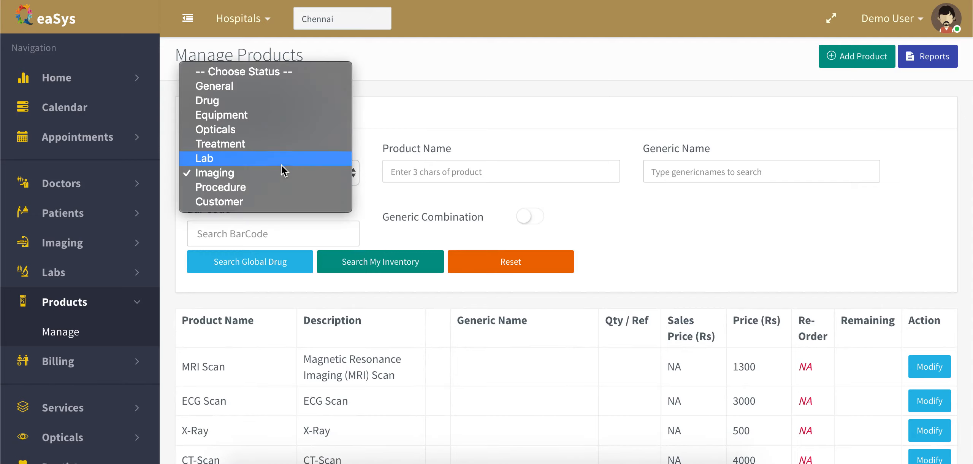
click(250, 100)
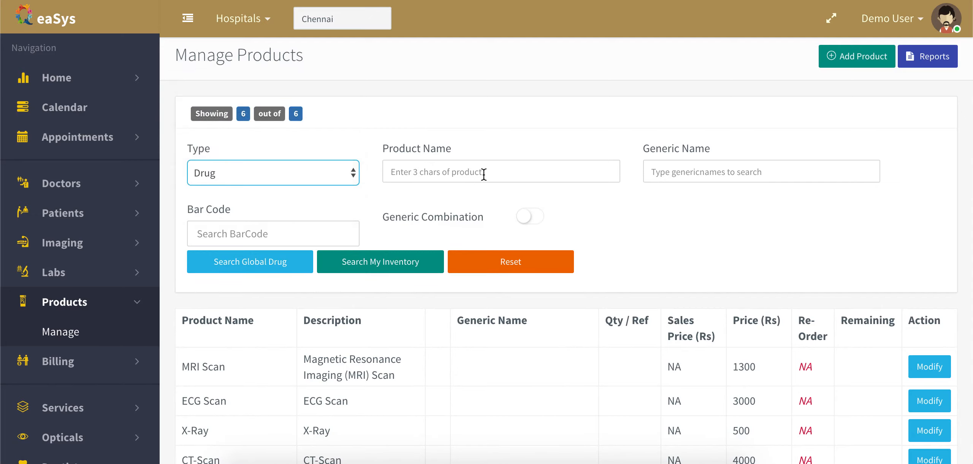
click(483, 175)
text(Crocin)
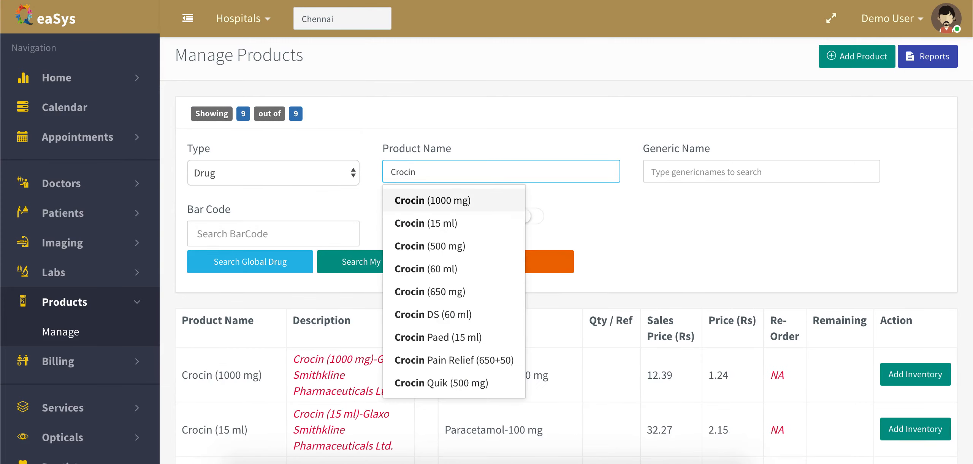
click(441, 201)
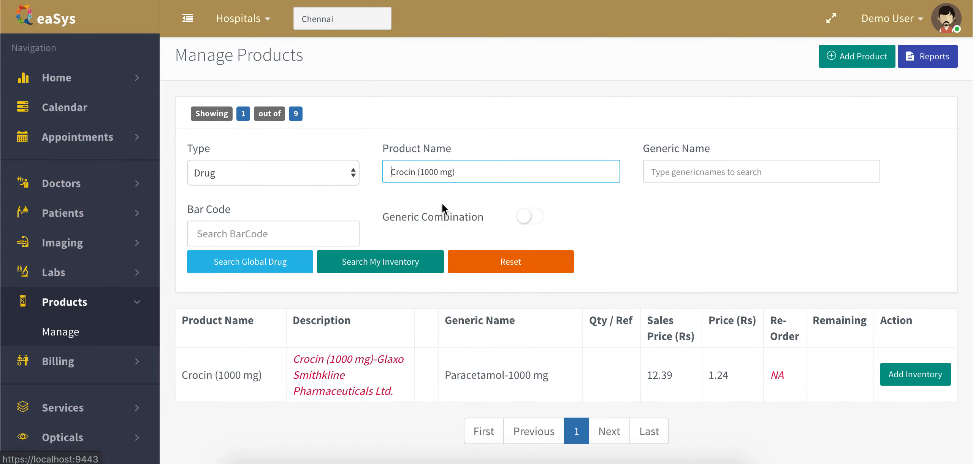
scroll(681, 184, down, 2)
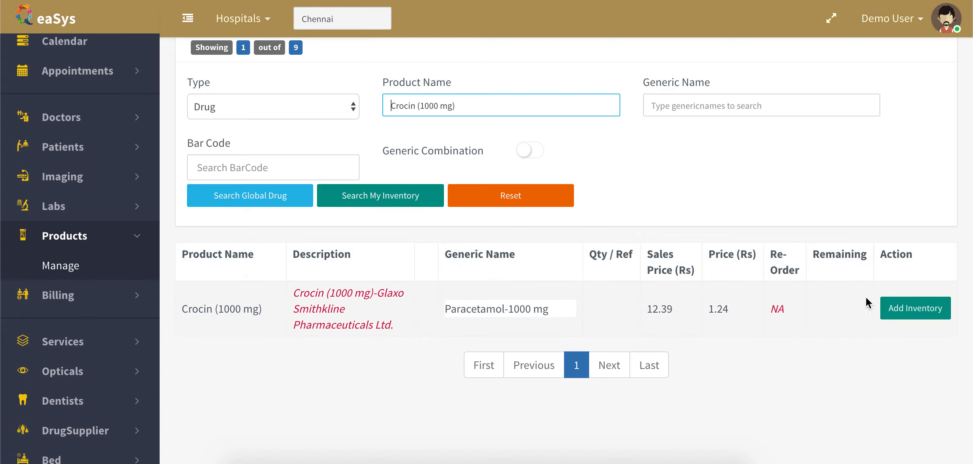
click(917, 312)
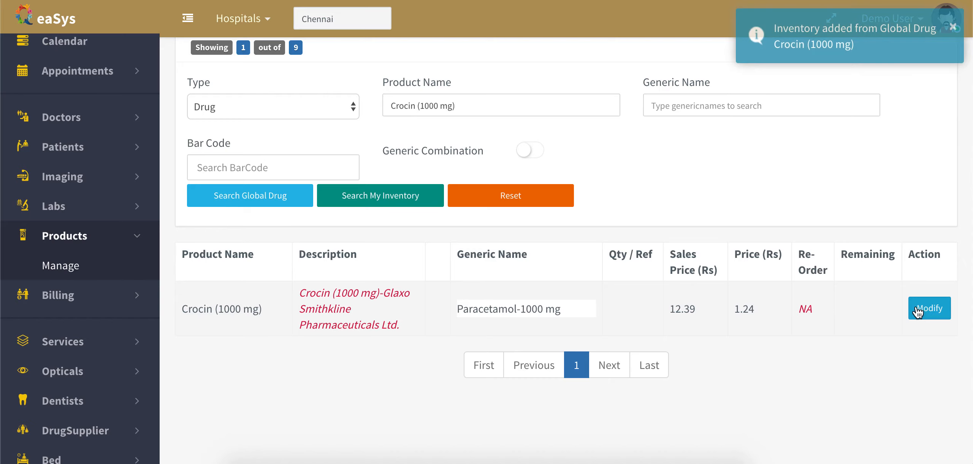
Modify Crocin (1000 mg), change its unit to tablet and update the product.
click(929, 308)
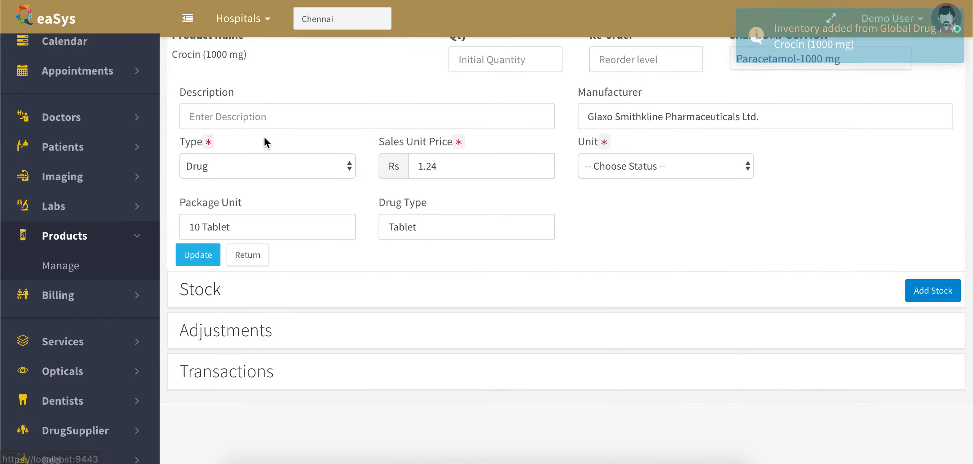
scroll(494, 89, up, 2)
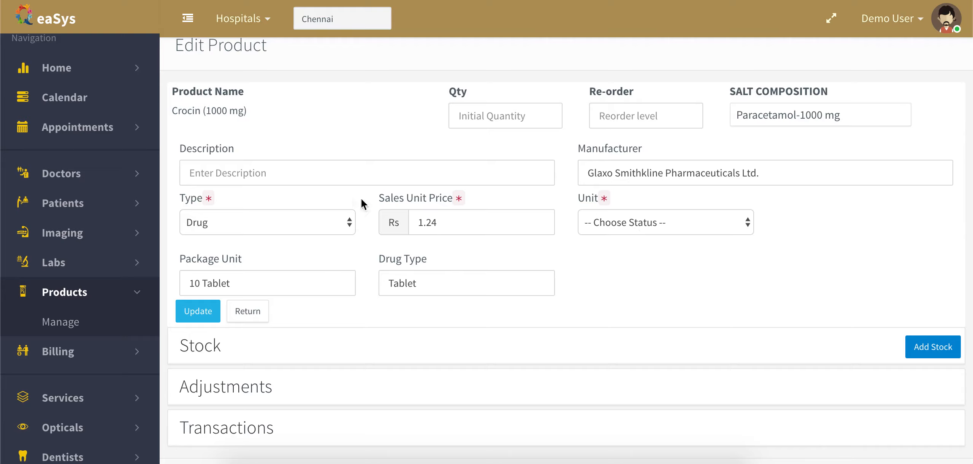
click(626, 225)
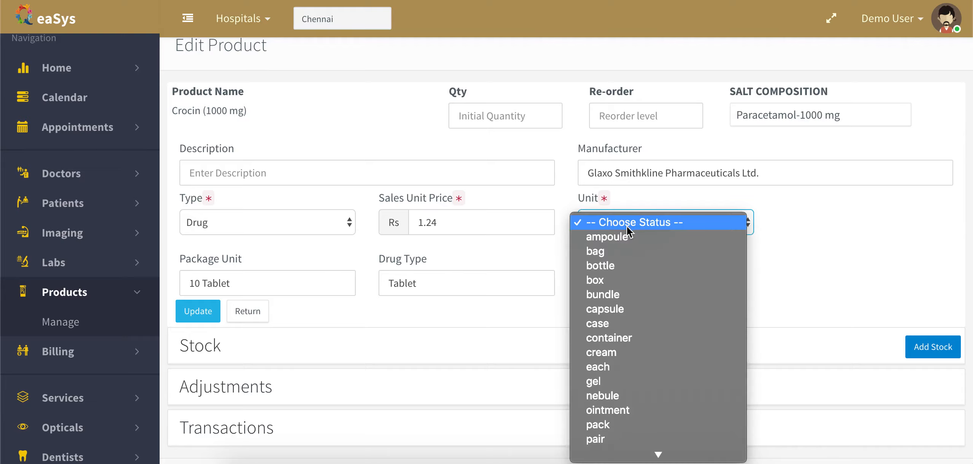
key(t)
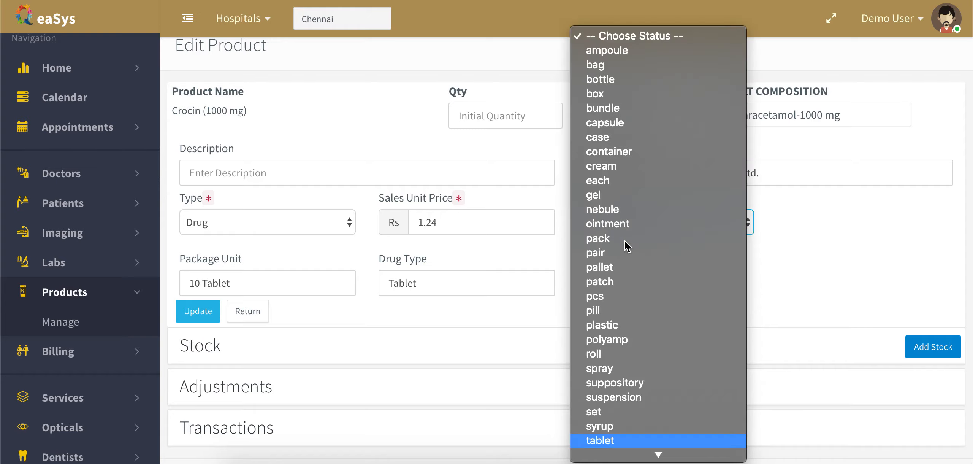
key(Return)
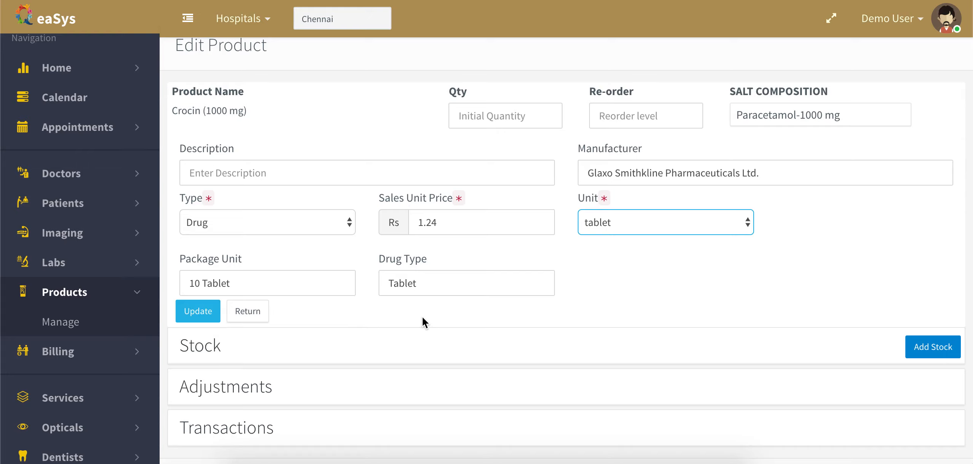
scroll(421, 322, down, 3)
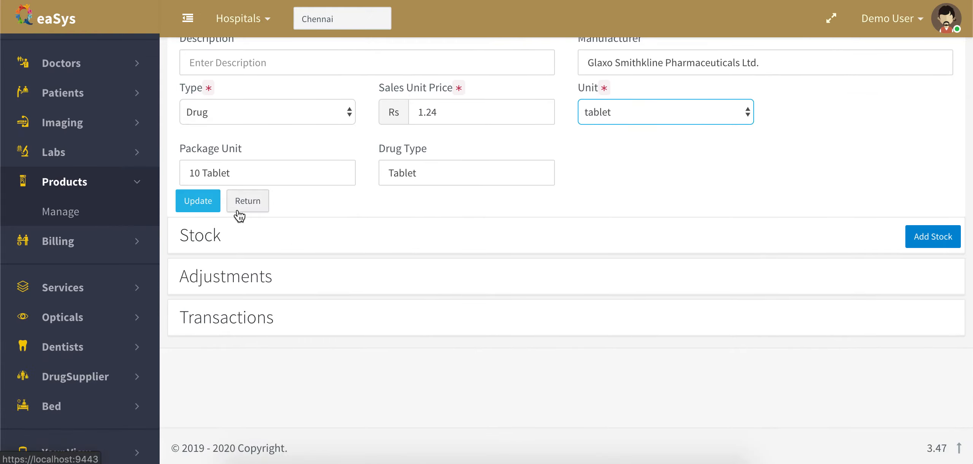
click(258, 246)
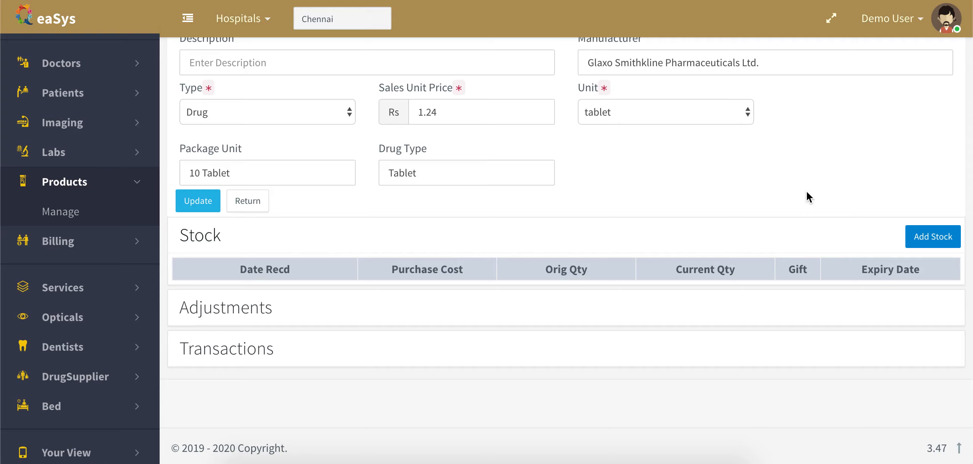
click(197, 202)
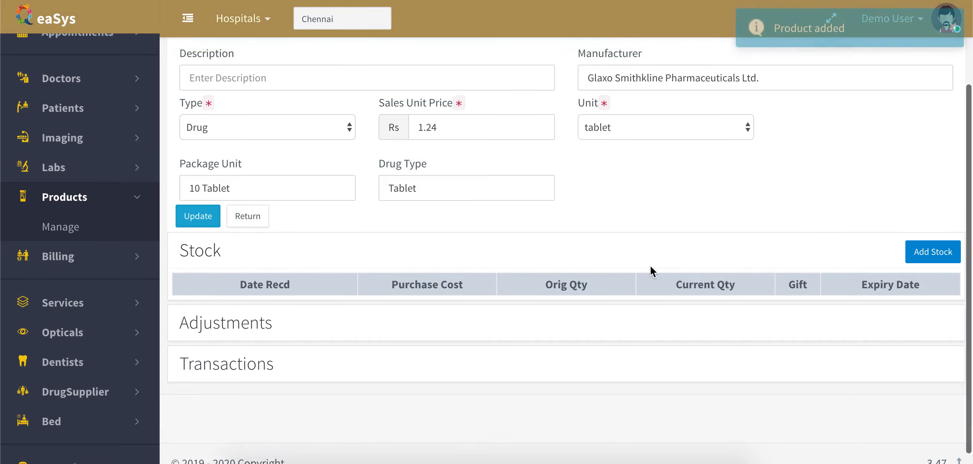
scroll(652, 270, up, 2)
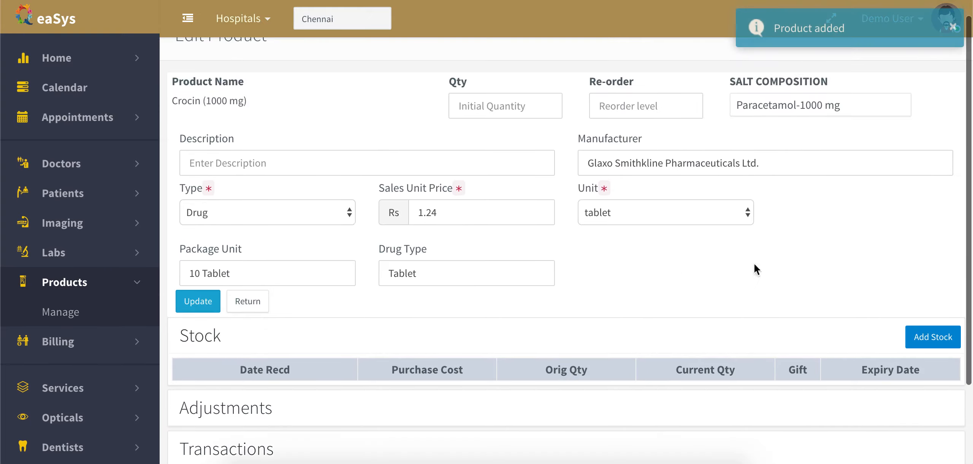
Add a stock entry received 22/07/2019, quantity 100, expiring 09/02/2021.
click(932, 337)
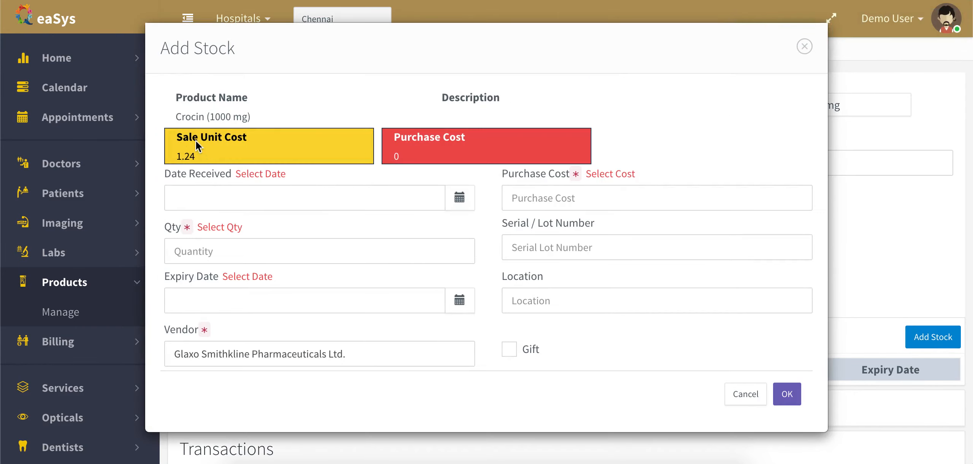
click(461, 198)
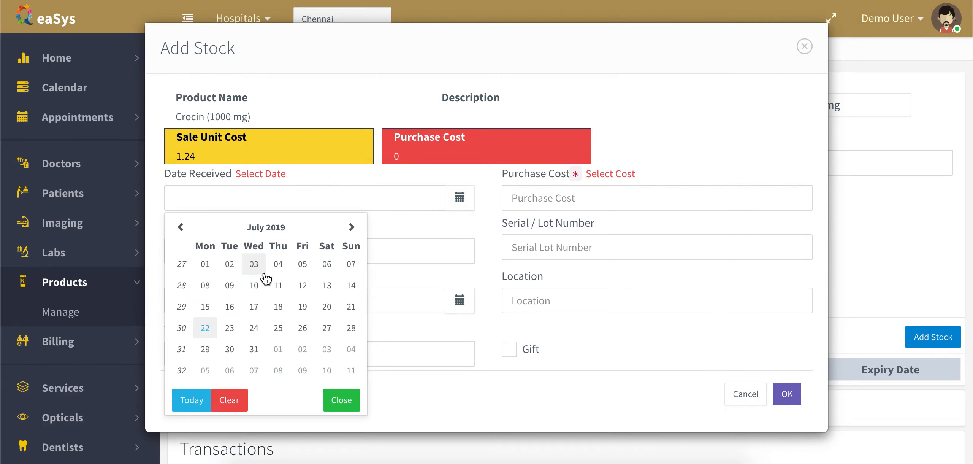
click(206, 327)
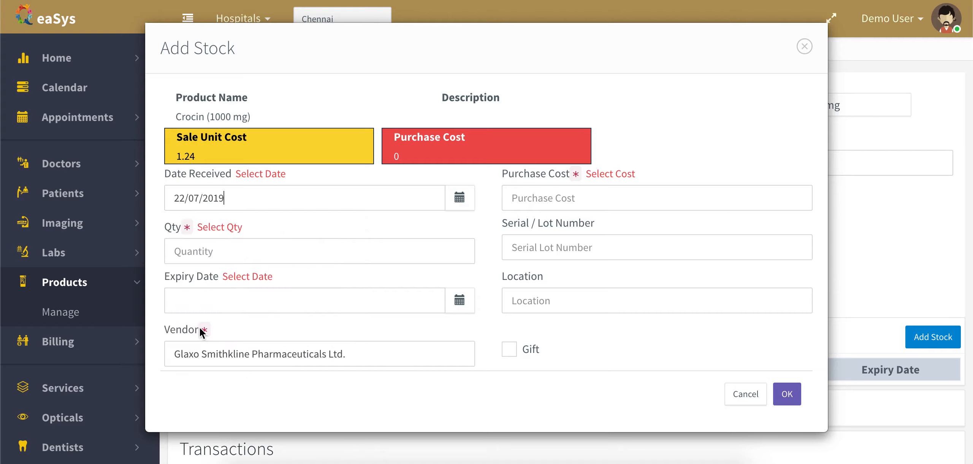
click(397, 250)
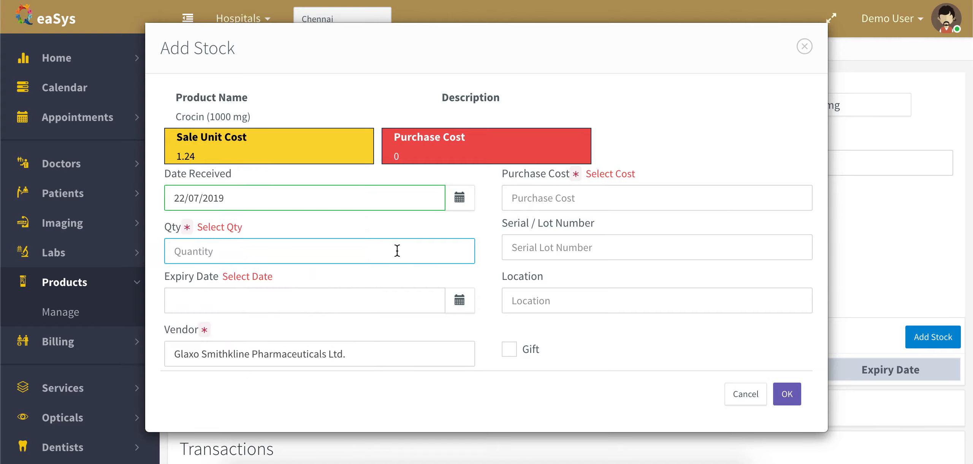
text(100)
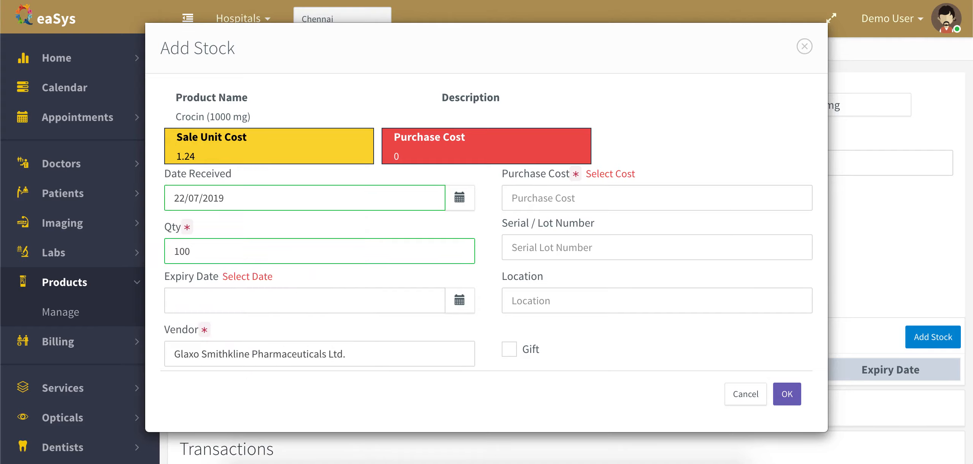
click(459, 301)
click(278, 313)
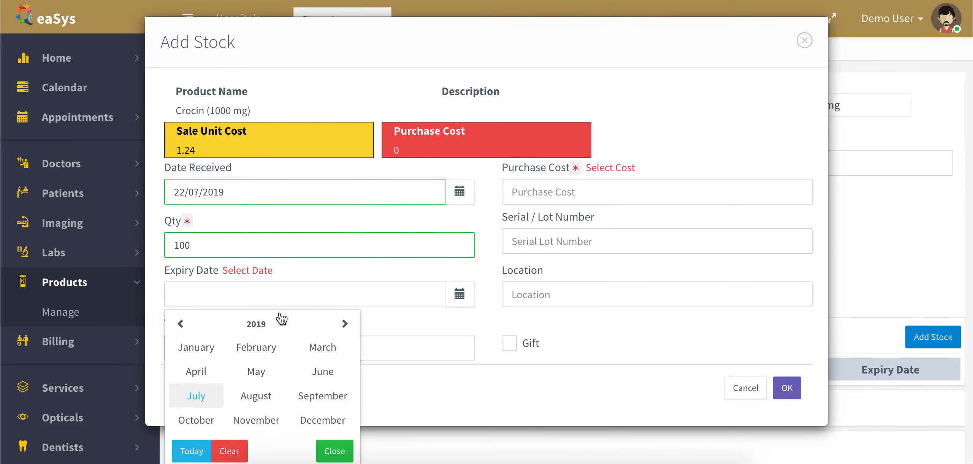
click(345, 324)
click(345, 324)
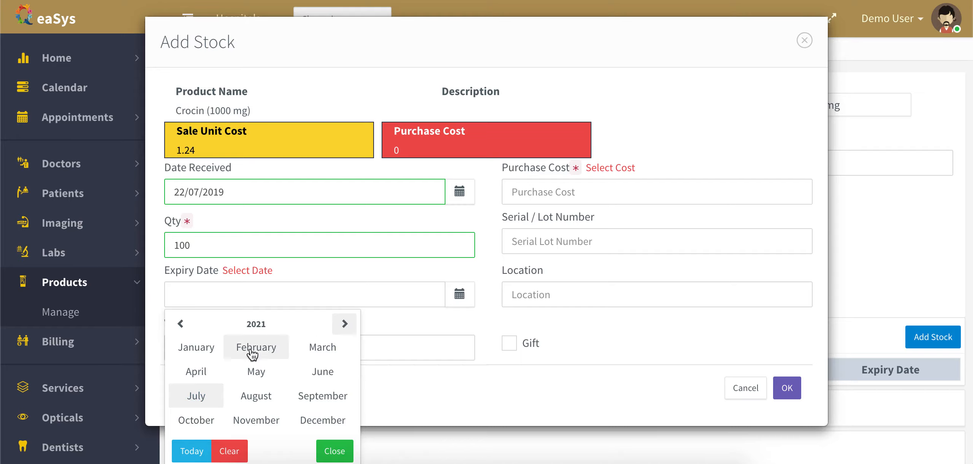
click(256, 348)
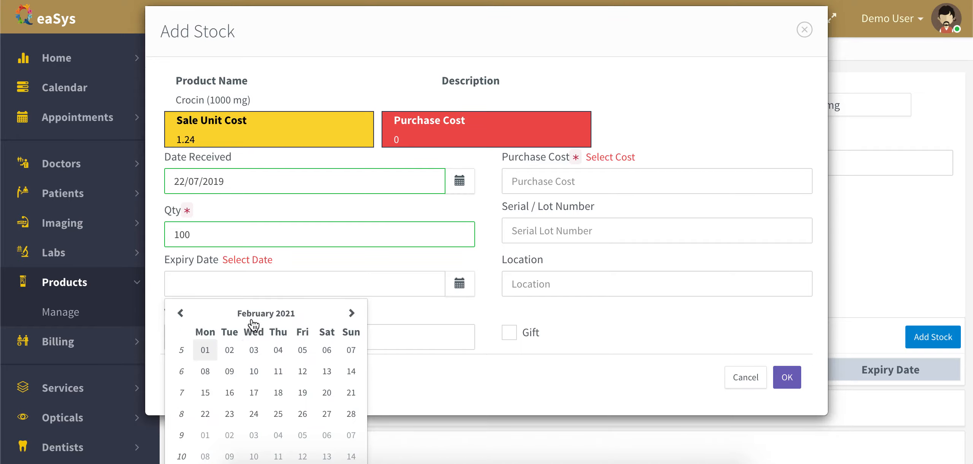
click(229, 371)
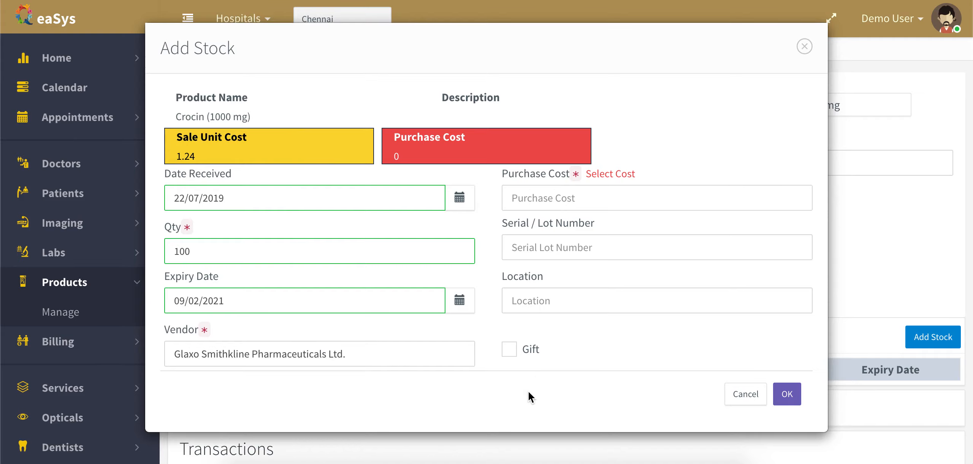
Enter purchase cost 1.14, lot B-1010101 and location A21, and save the entry.
click(606, 198)
text(1)
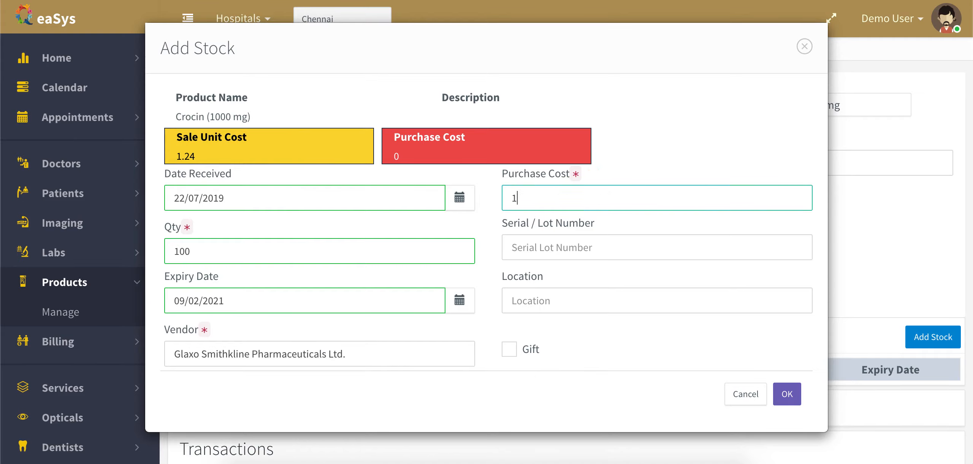
text(.14)
click(615, 250)
text(B-)
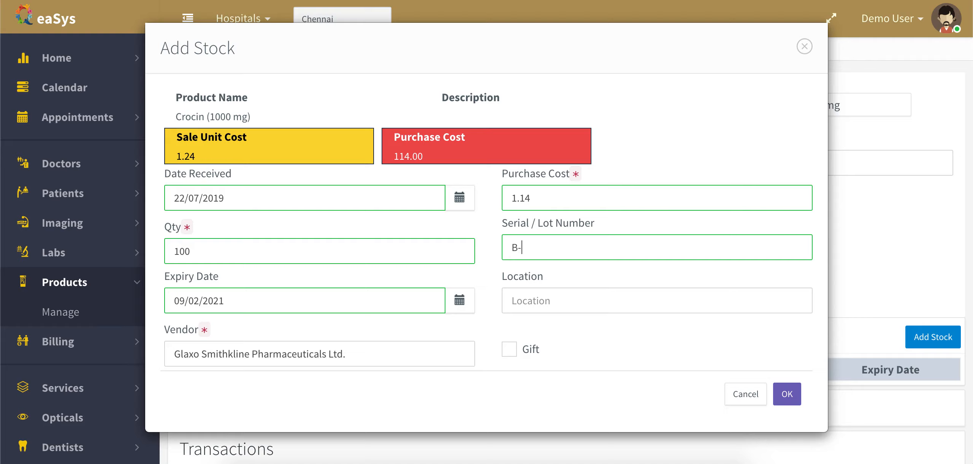
text(1010101)
key(Tab)
click(629, 305)
text(A21)
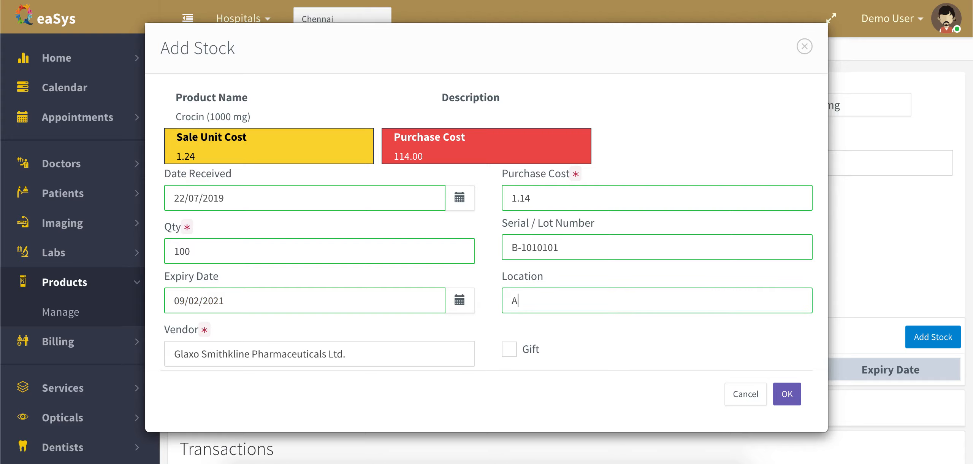
click(785, 396)
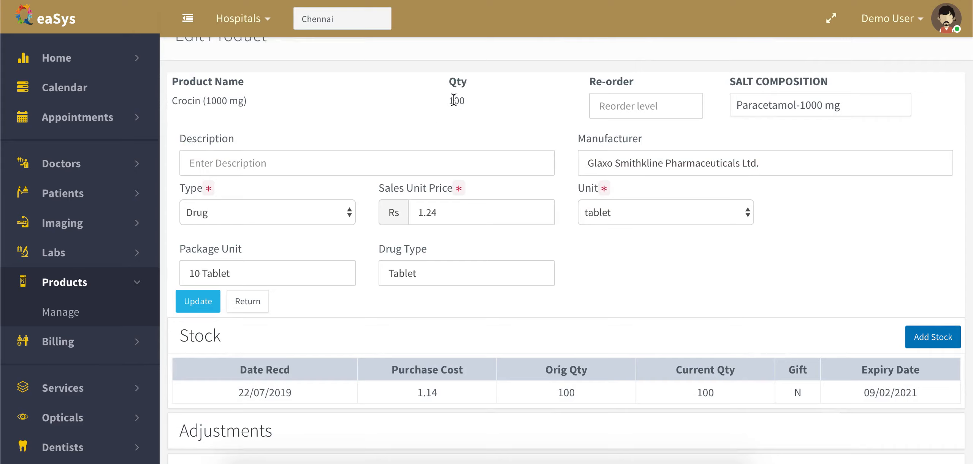
click(652, 107)
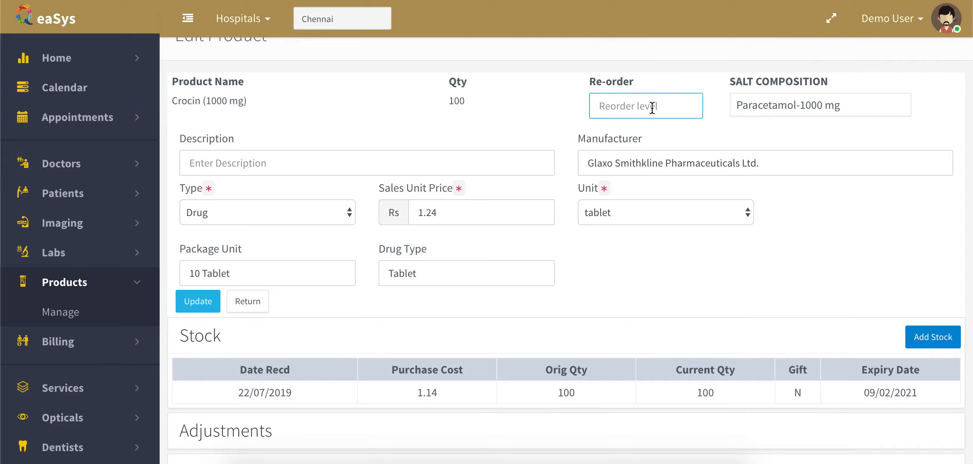
text(10)
click(198, 301)
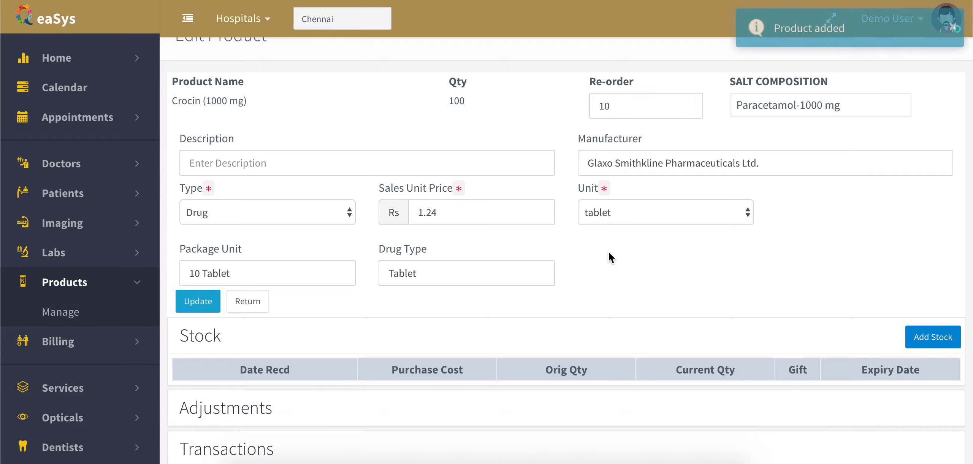
scroll(610, 257, down, 3)
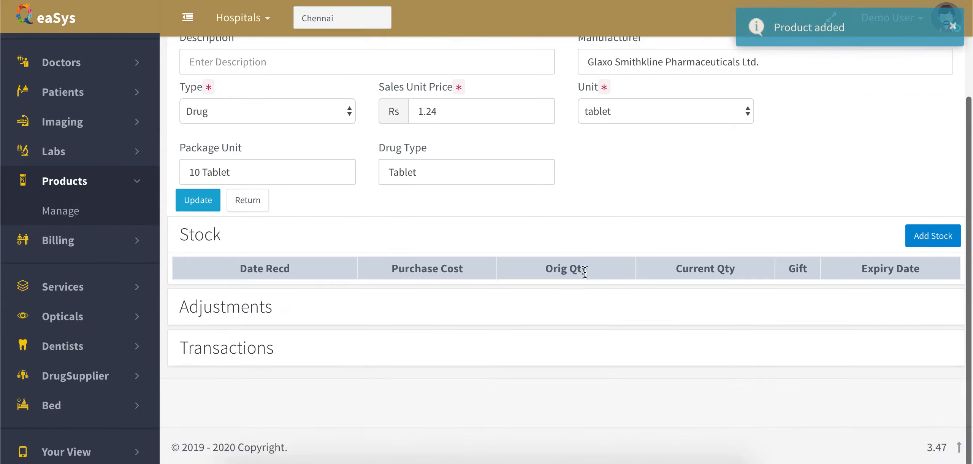
click(551, 236)
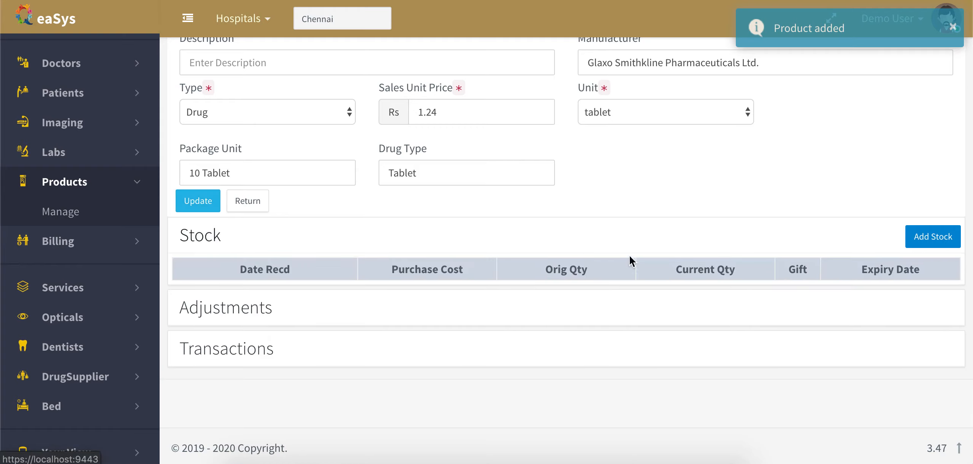
scroll(712, 207, up, 3)
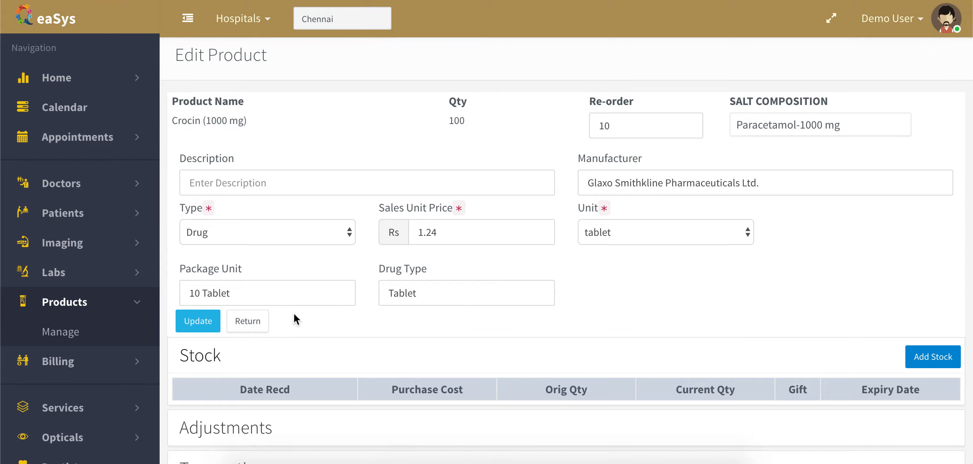
Reopen Crocin (1000 mg), show its 22/07/2019 stock of 100, and start an adjustment for lot B-1010101.
click(248, 321)
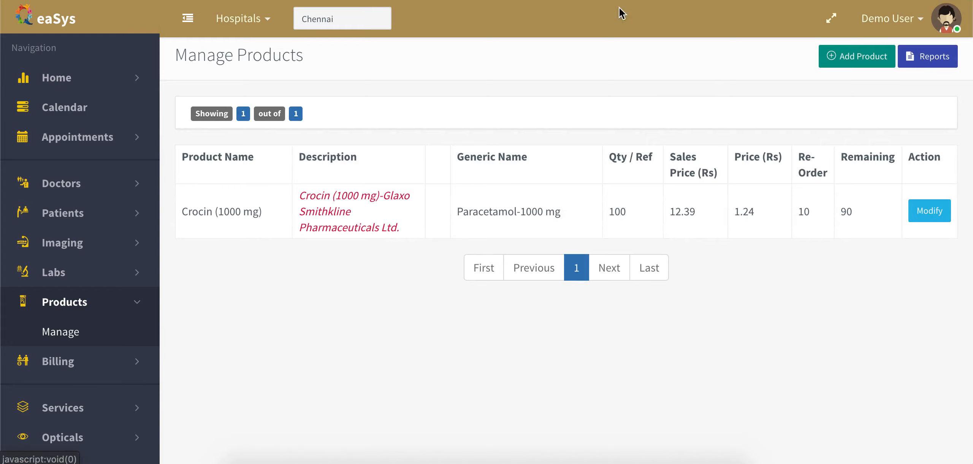
click(933, 216)
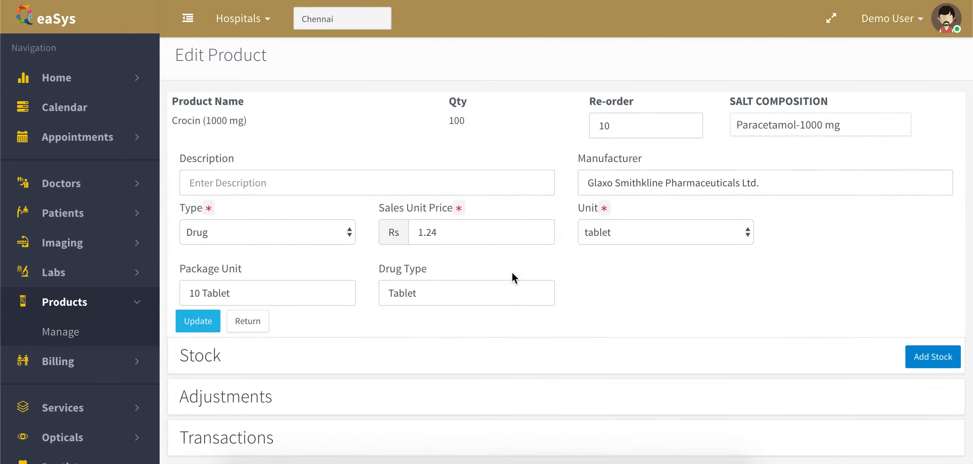
scroll(509, 272, down, 2)
click(509, 258)
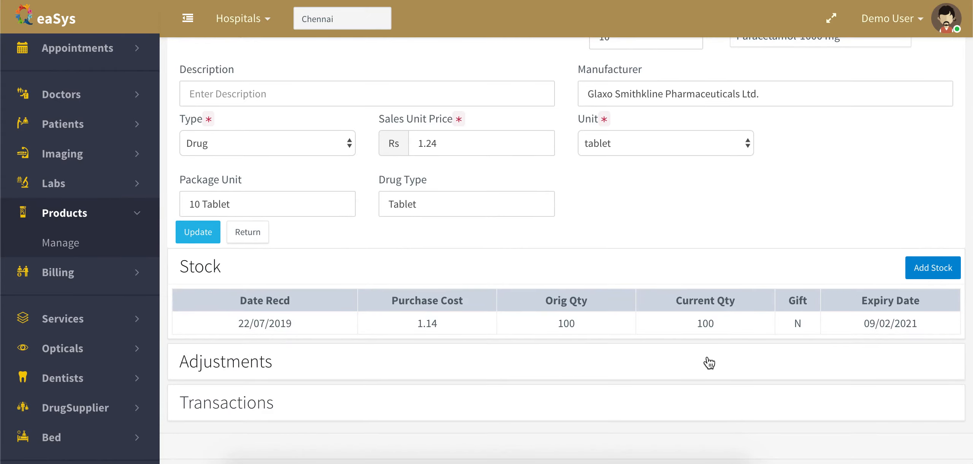
click(699, 368)
scroll(702, 363, down, 2)
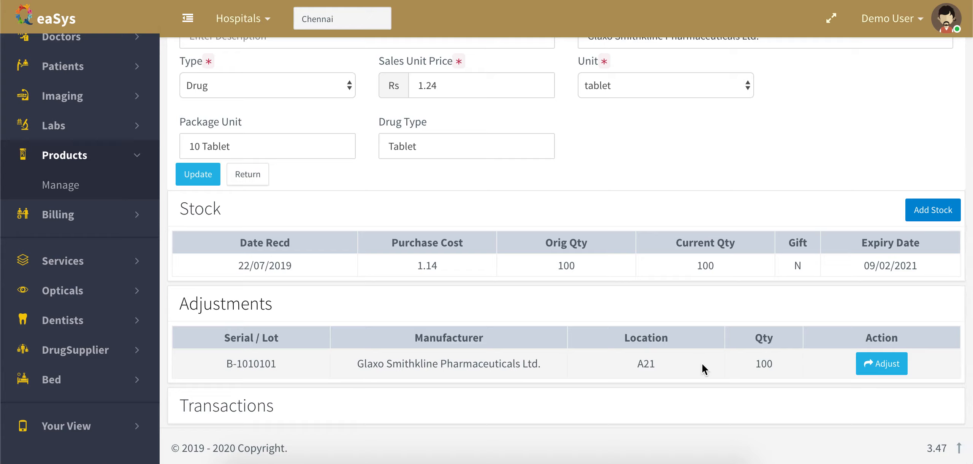
click(891, 376)
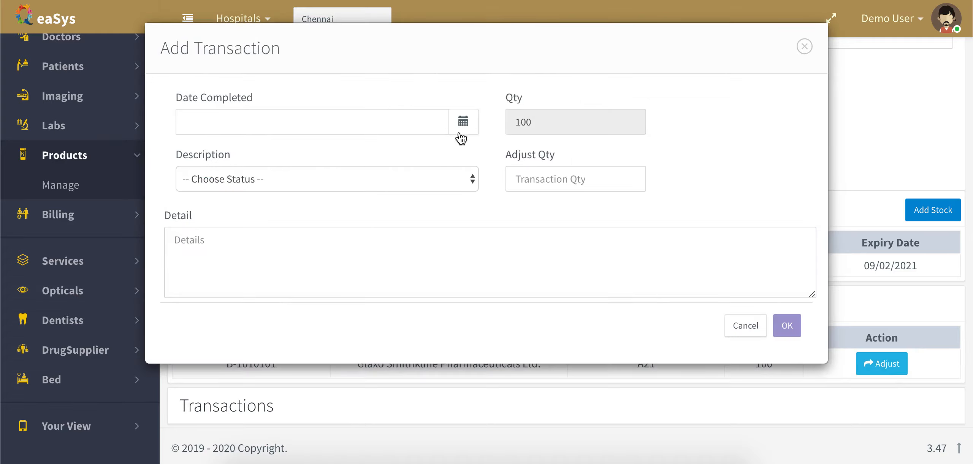
Record a Write Off (-) of 5 units dated 23/07/2019 with detail 'For my testing'.
click(462, 122)
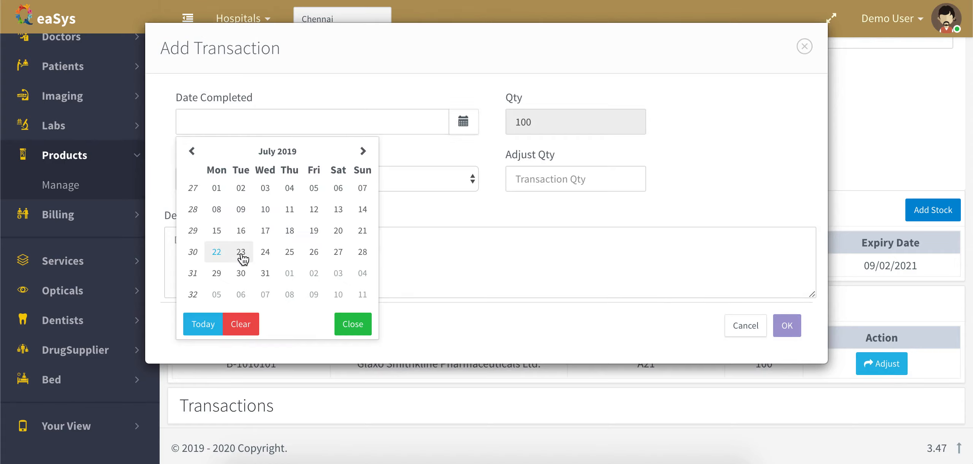
click(241, 252)
click(324, 186)
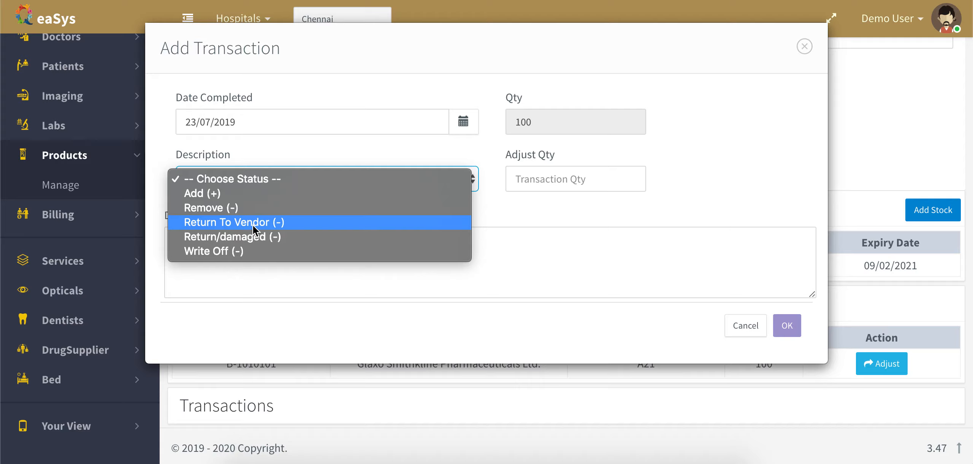
click(242, 252)
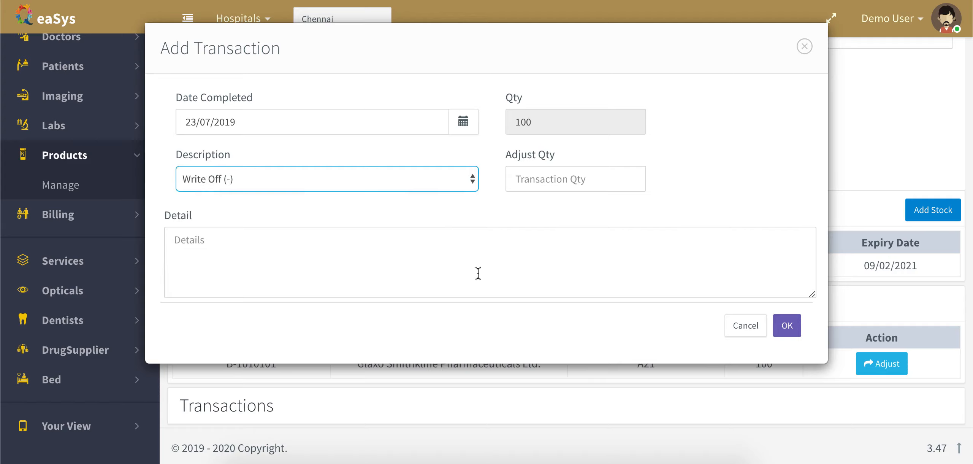
click(581, 189)
text(5)
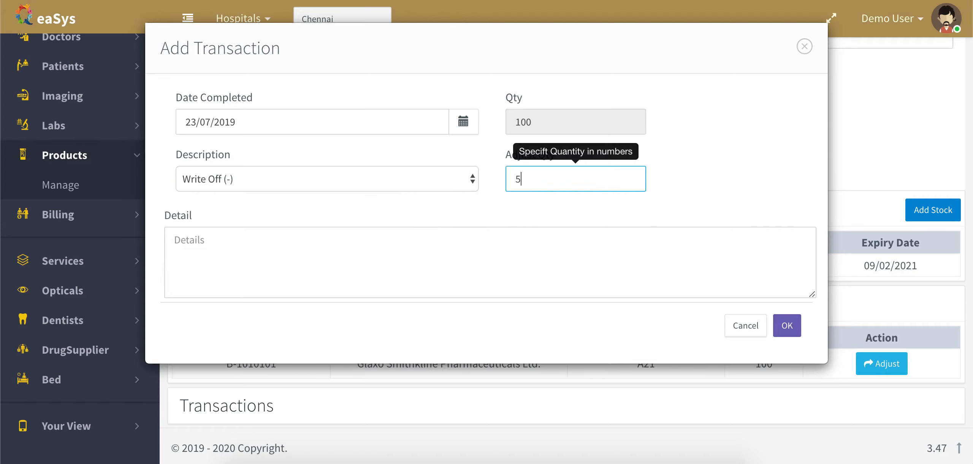
click(473, 239)
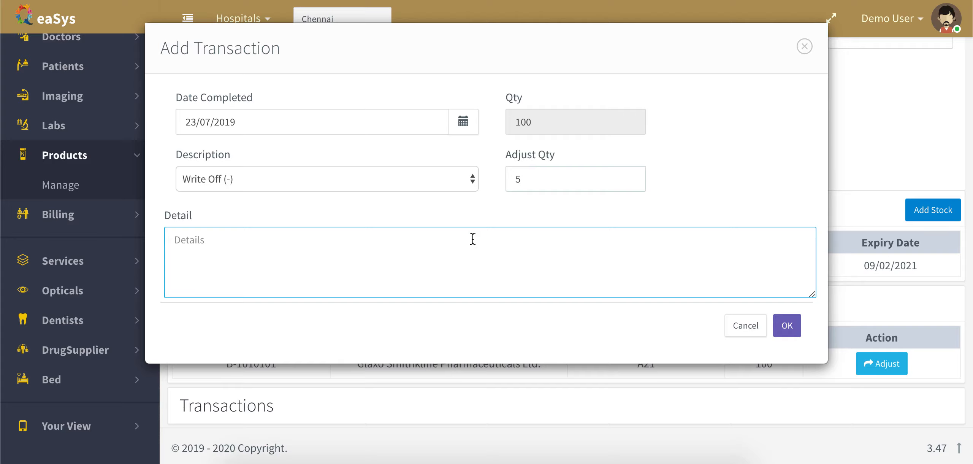
text(For my testing)
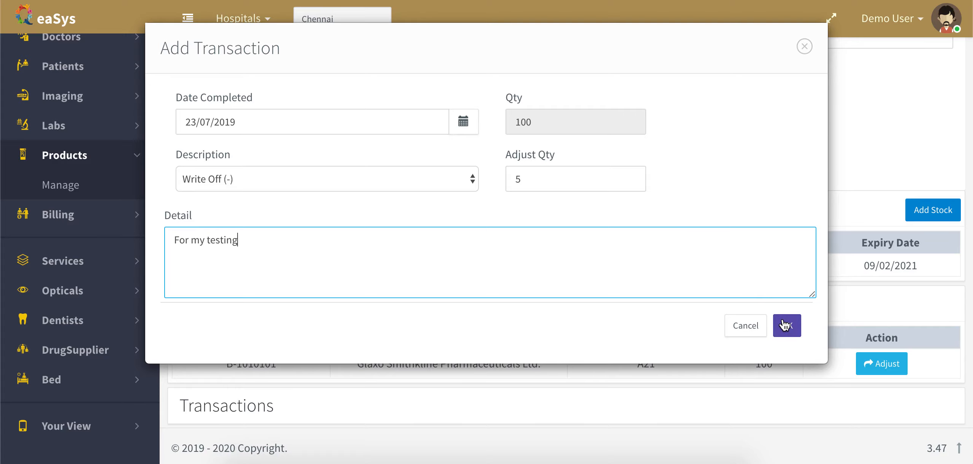
click(789, 326)
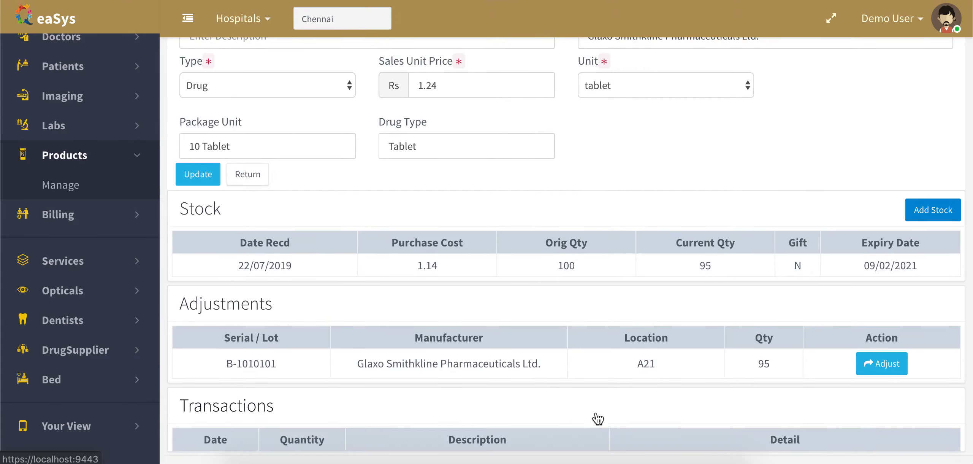
Check the write-off in the Transactions table, then return to Manage Products showing Crocin at 95.
scroll(600, 407, down, 2)
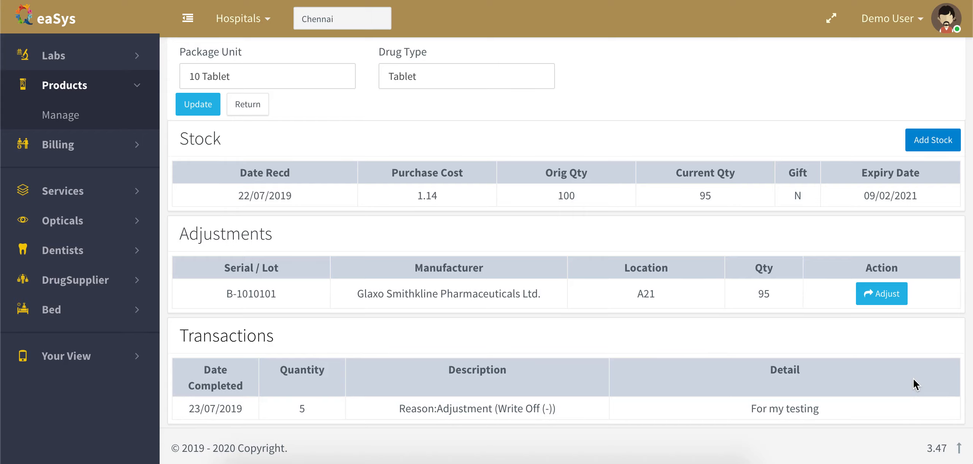
scroll(912, 382, up, 6)
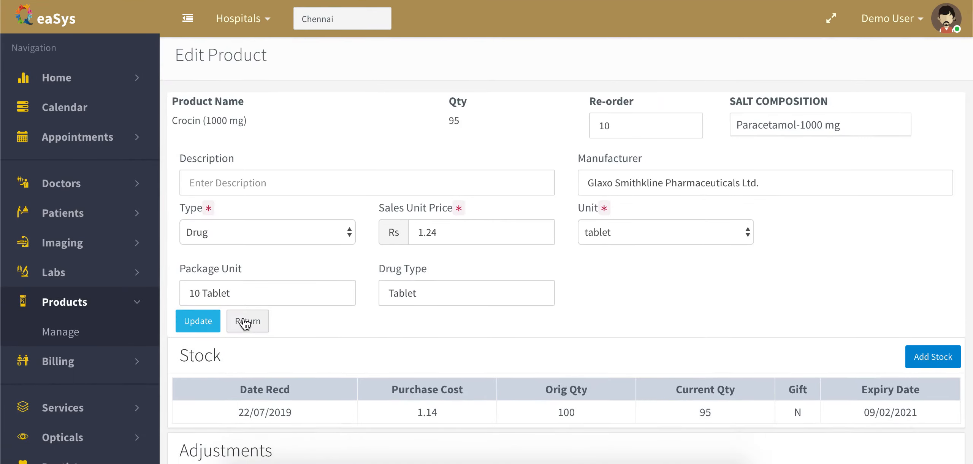
click(245, 323)
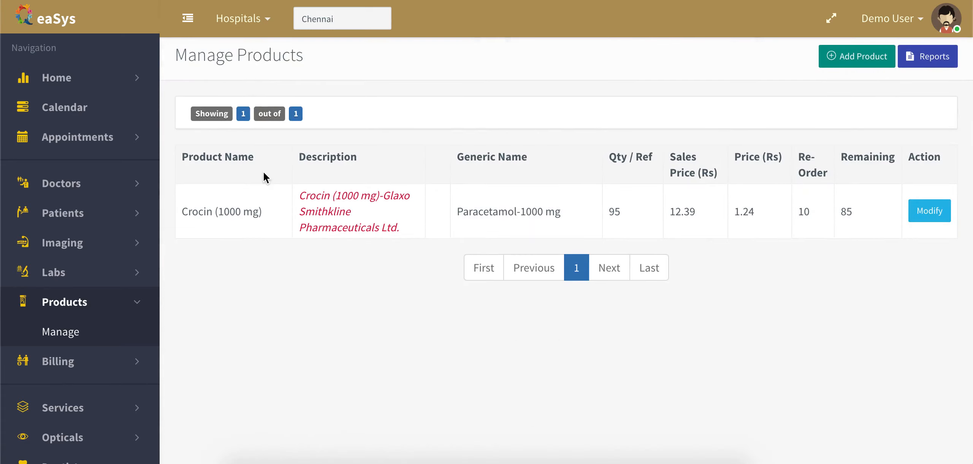
Display the Stock Purchase report for the default dates.
click(927, 58)
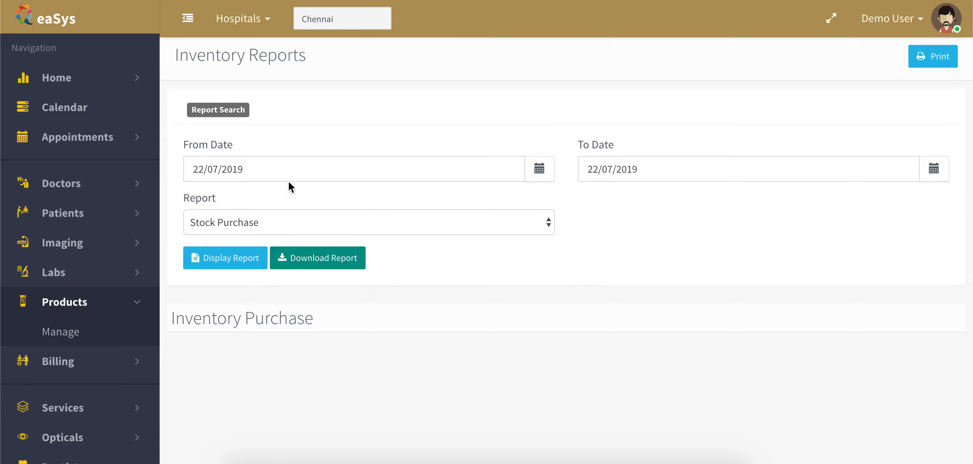
click(339, 222)
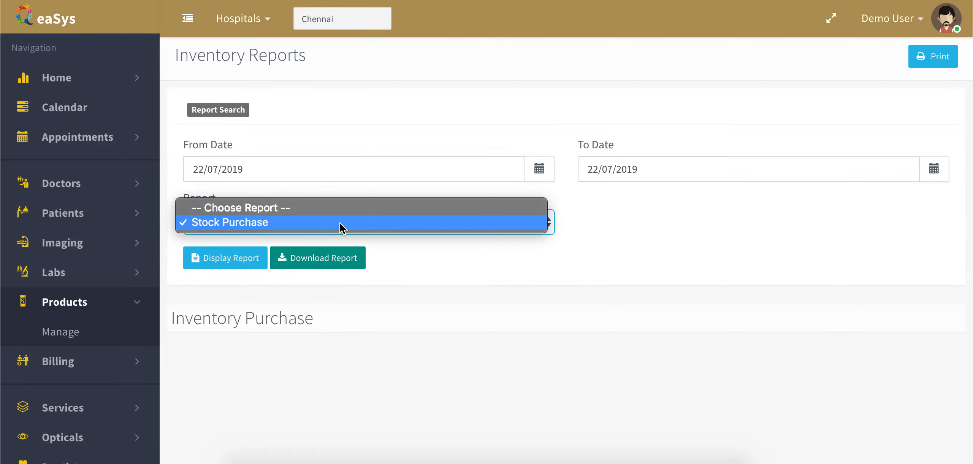
click(335, 221)
click(242, 262)
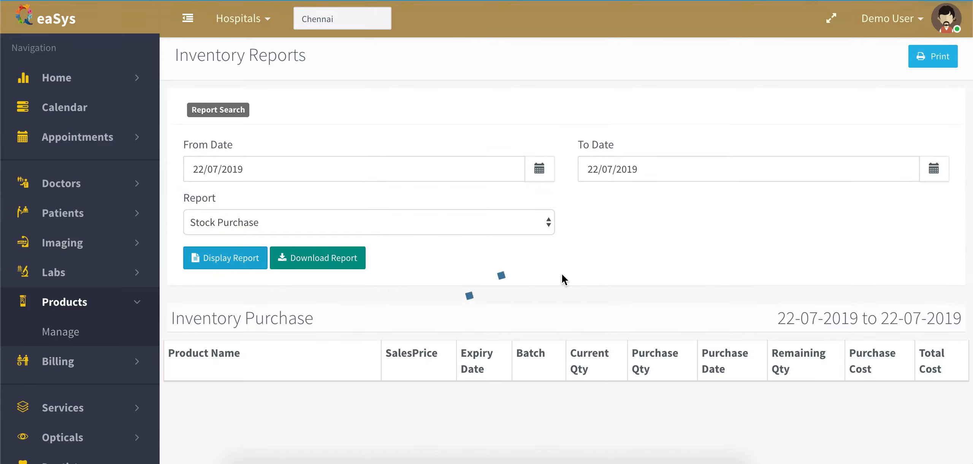
Rerun the Stock Purchase report from 21/07/2019 to 24/07/2019.
click(540, 169)
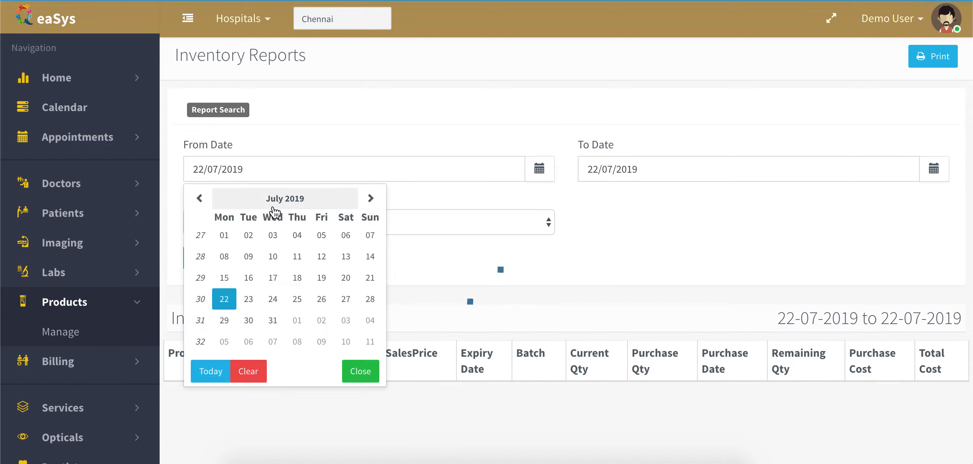
click(370, 278)
click(540, 177)
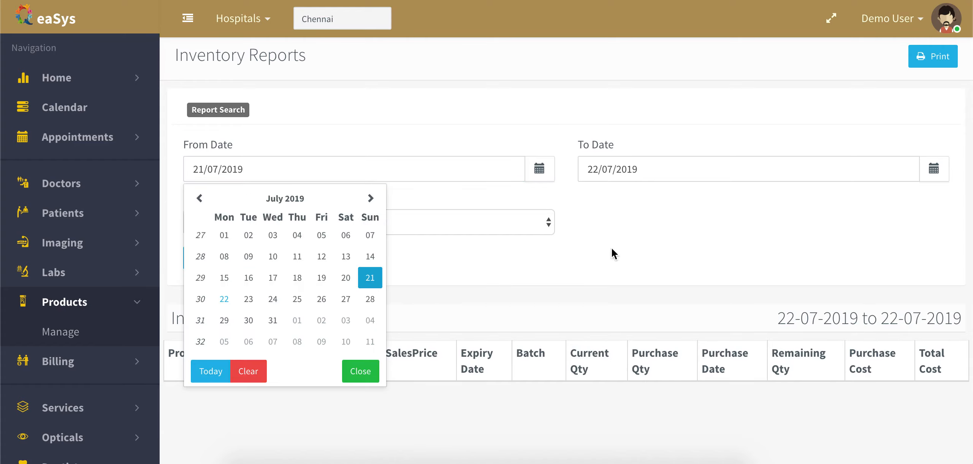
click(684, 228)
click(933, 176)
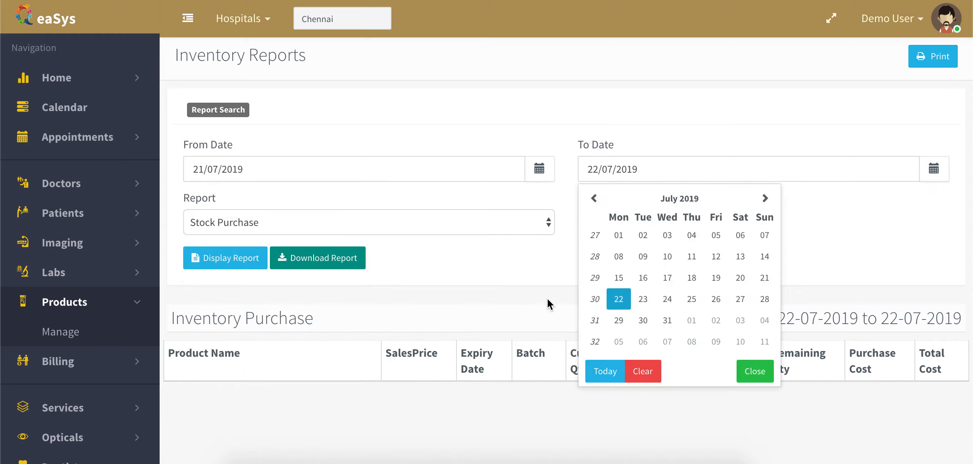
click(667, 300)
click(231, 262)
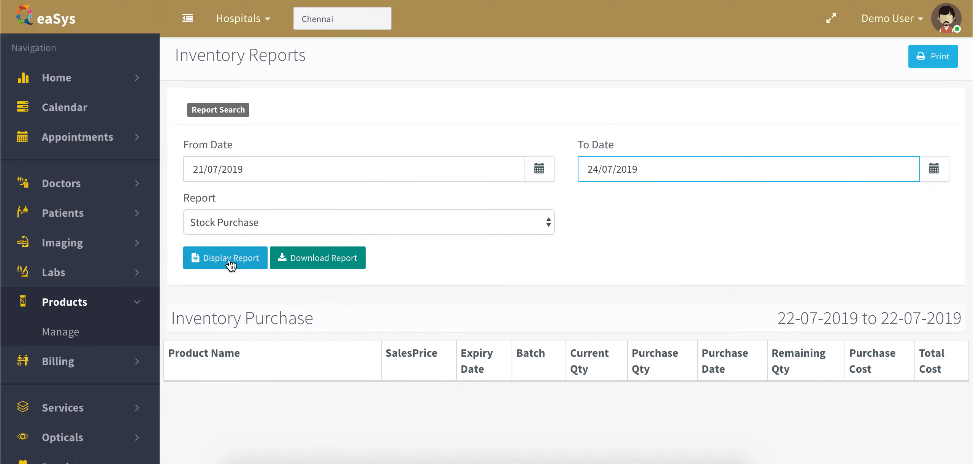
Review Crocin's 100-unit purchase with 95 remaining, then return to Manage Products.
scroll(591, 313, down, 3)
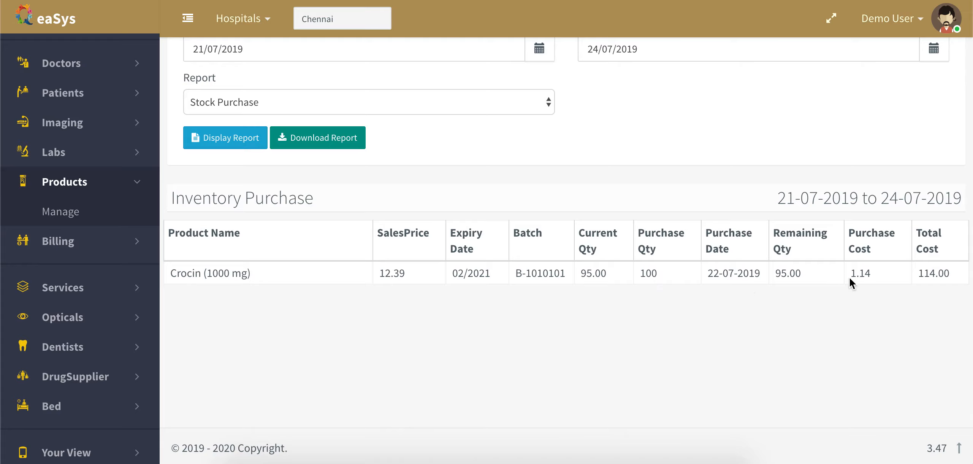
scroll(847, 122, up, 3)
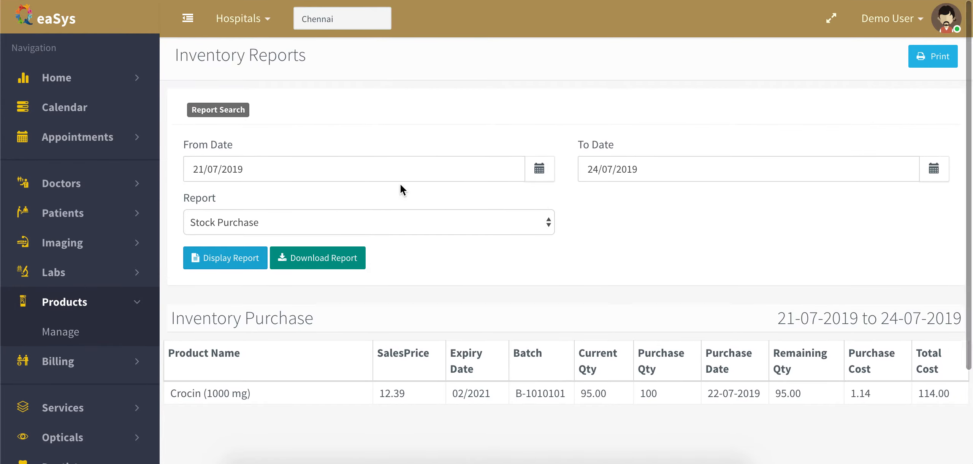
click(69, 331)
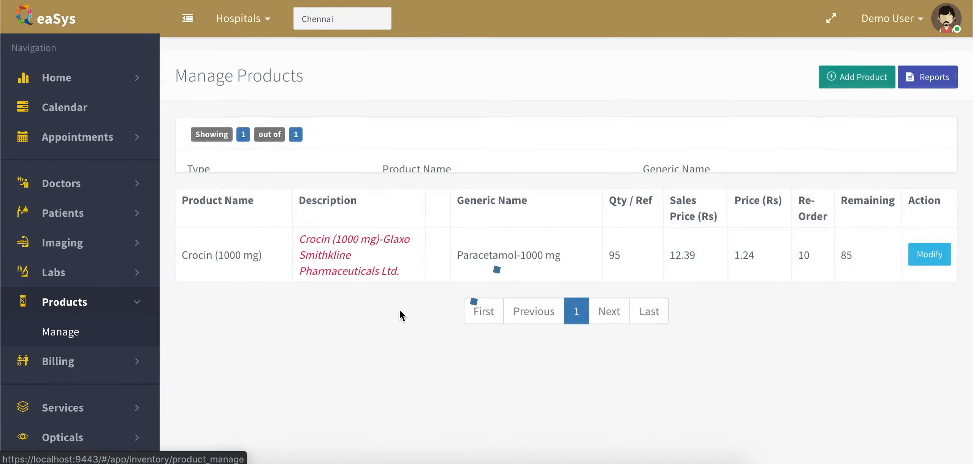